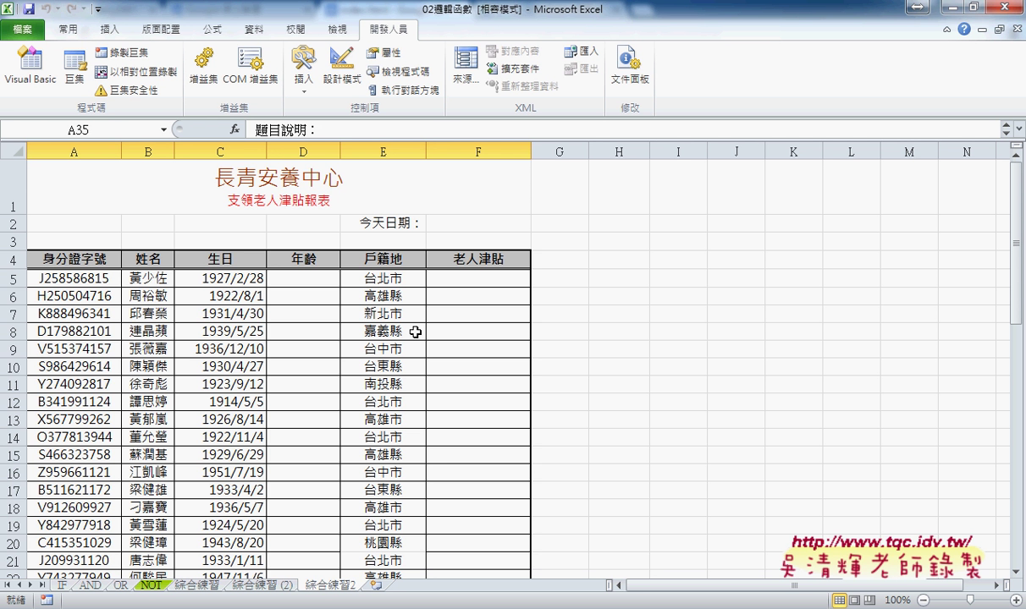
Fill F2 with =TODAY() from the 日期及時間 category so it shows 105/3/17
click(470, 222)
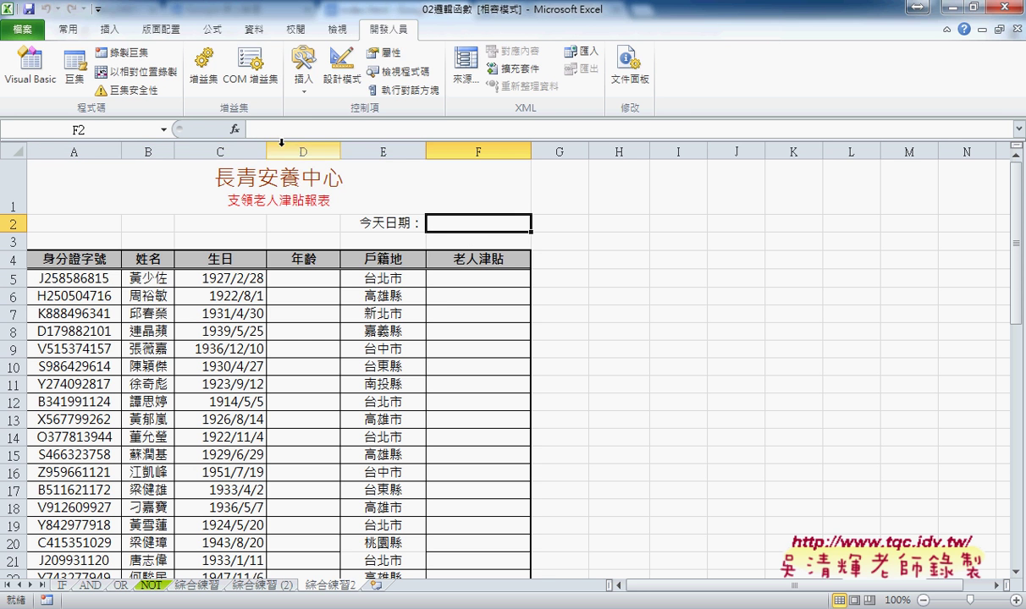
click(236, 132)
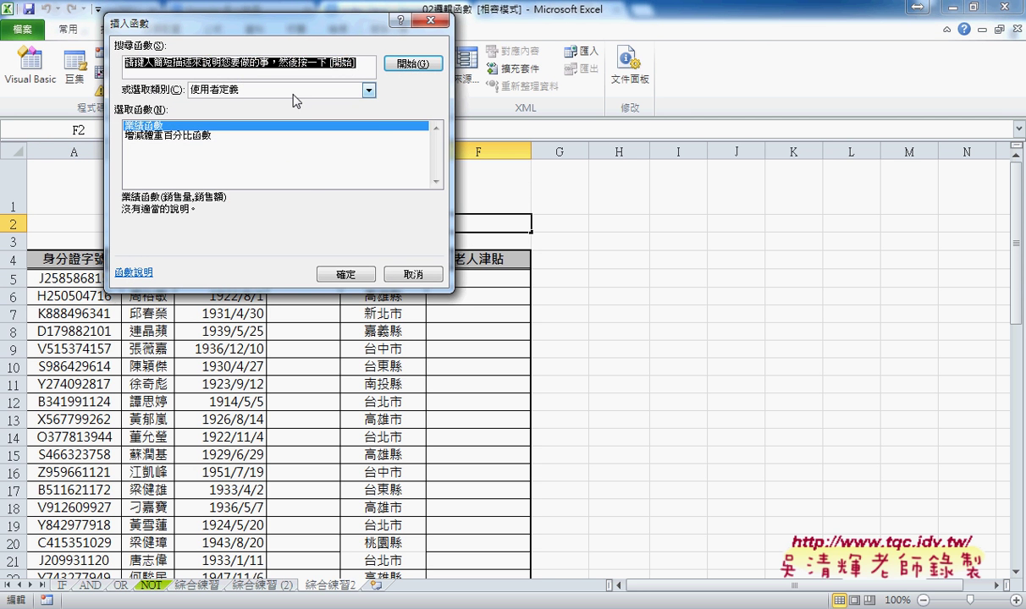
click(292, 90)
click(263, 132)
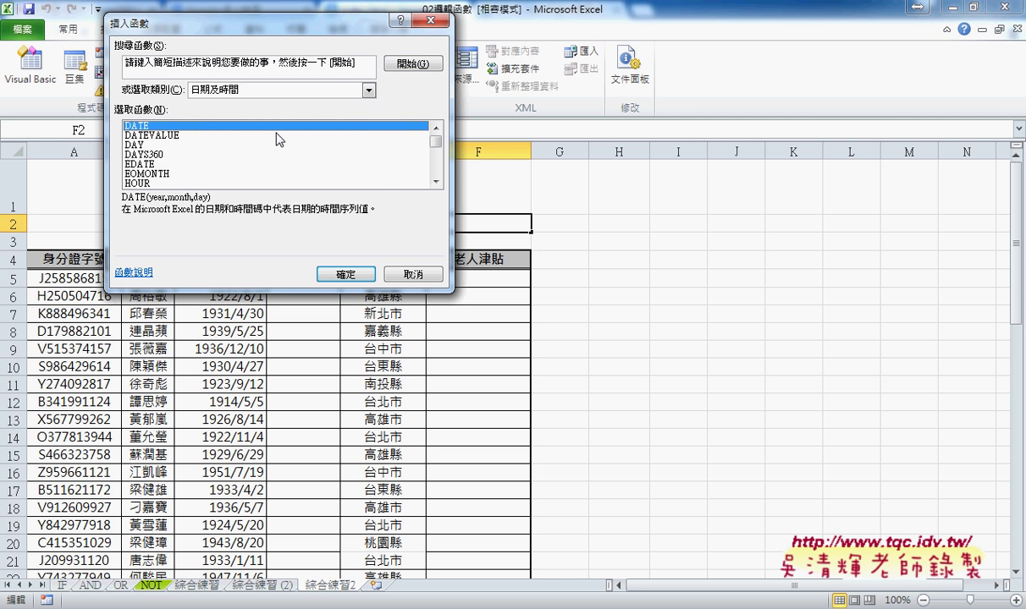
drag(435, 141, 435, 161)
click(160, 174)
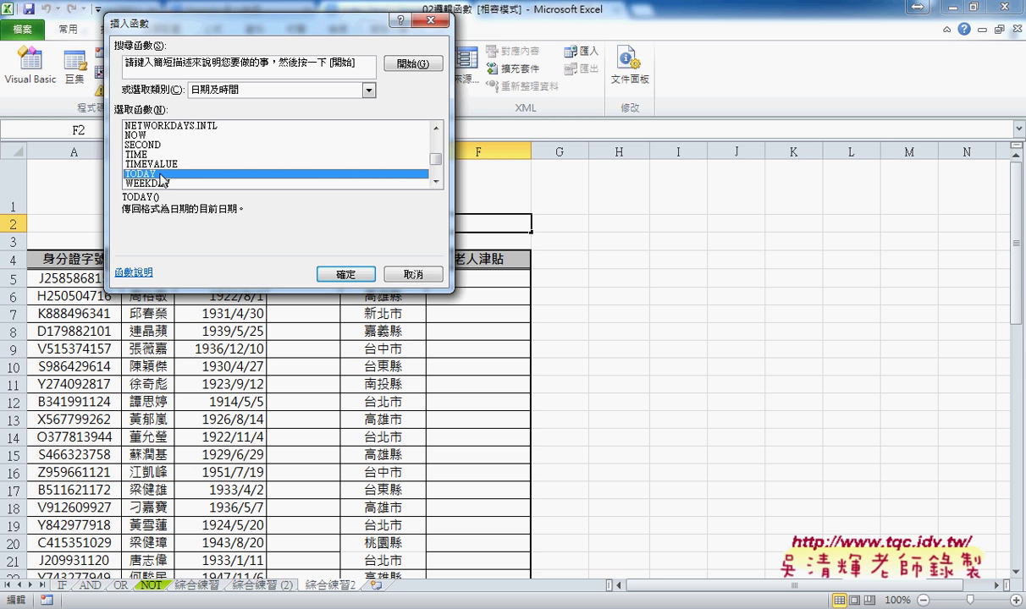
click(344, 276)
click(286, 202)
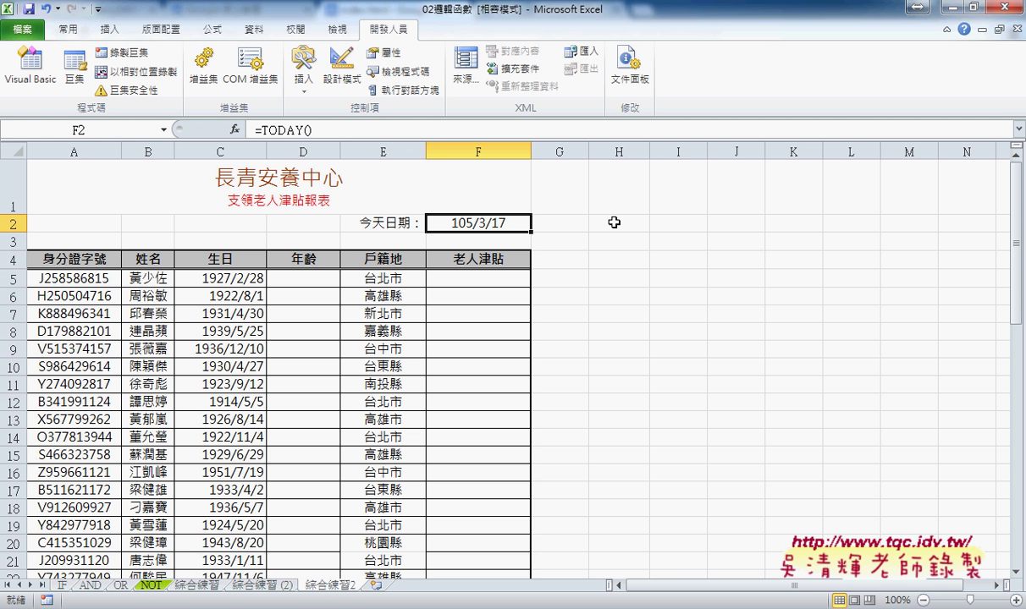
Apply the 通用格式 (General) number format to F2 so it shows the serial number 42446
right_click(497, 227)
click(561, 463)
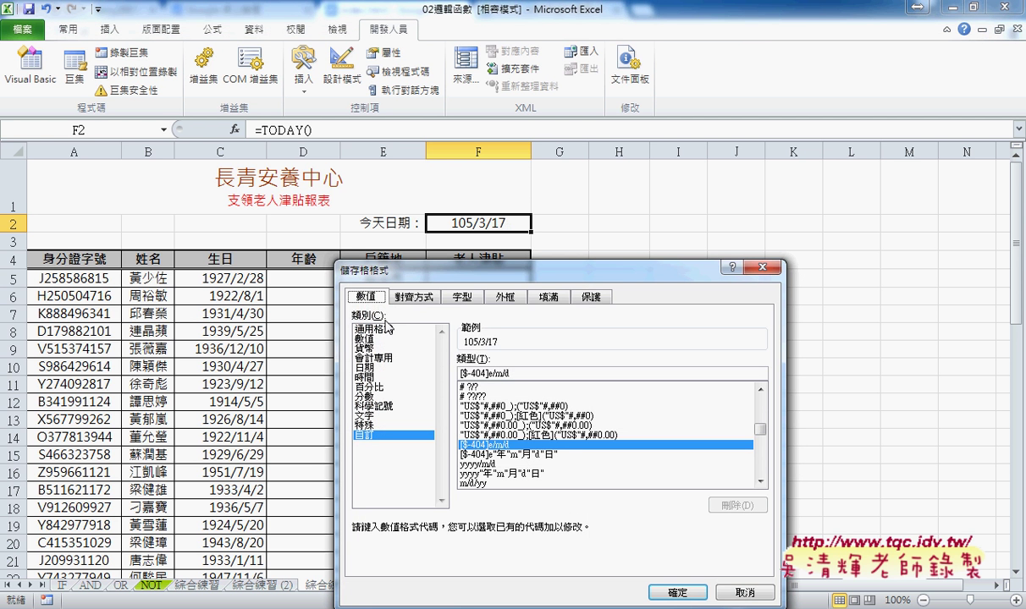
click(377, 329)
drag(489, 276, 707, 167)
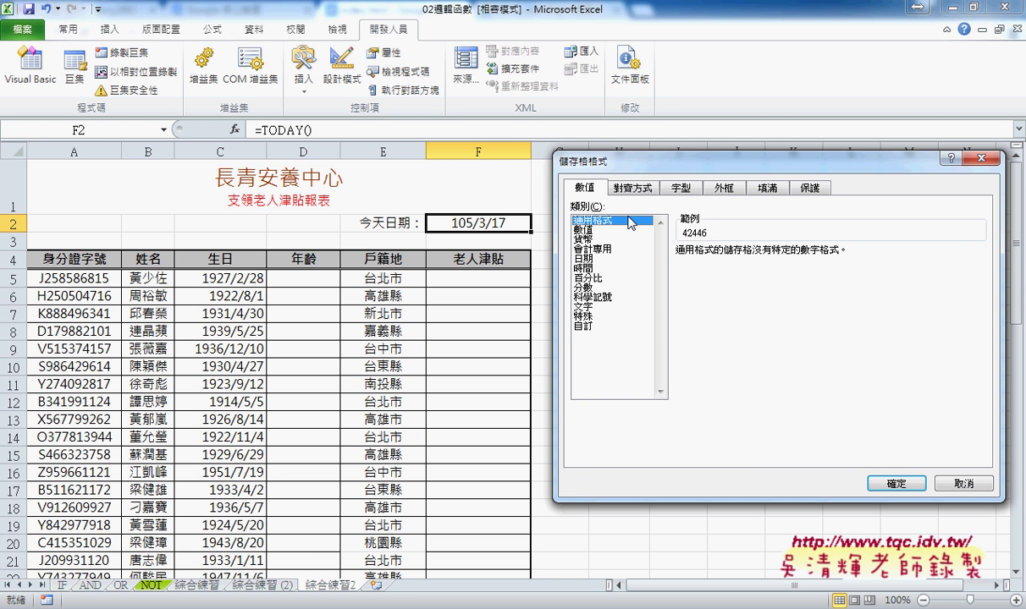
click(894, 486)
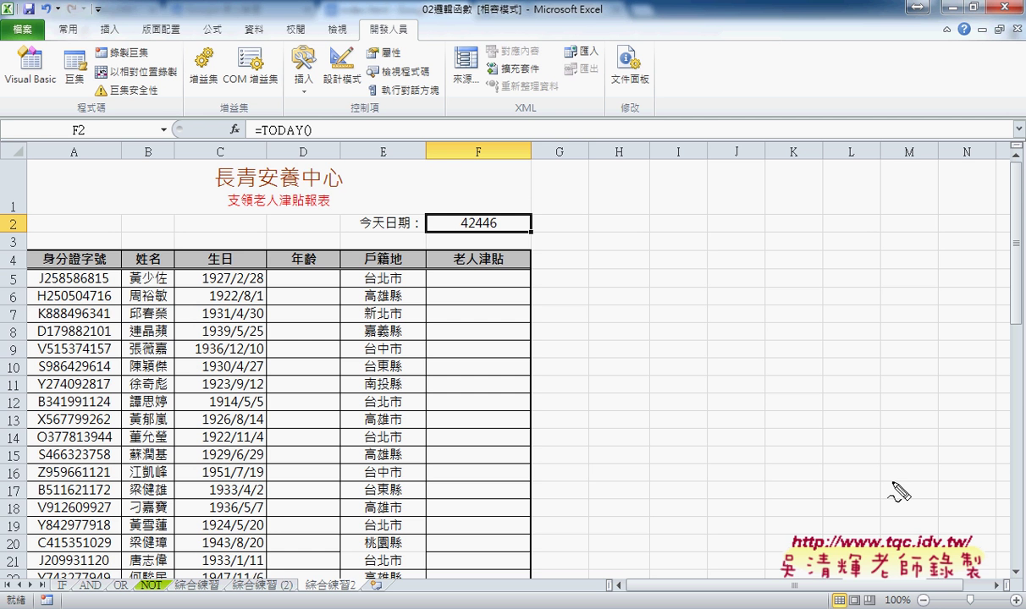
Write 1900.1.1 with the screen pen, underline it, and draw an arrow to F2's 42446
drag(577, 170, 574, 224)
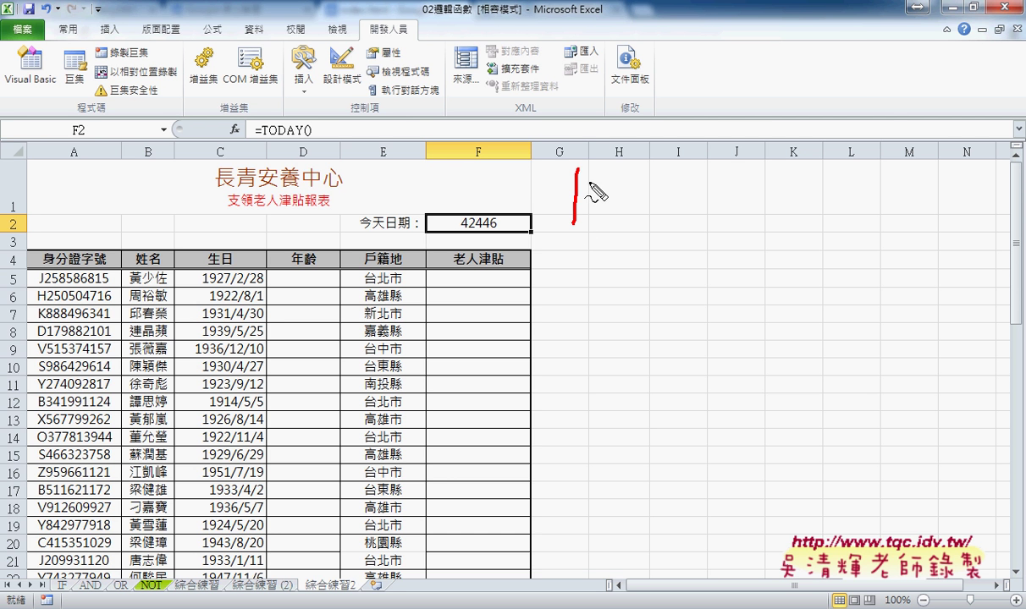
drag(603, 173, 590, 224)
mouse_move(620, 178)
mouse_down()
mouse_move(616, 203)
mouse_move(628, 179)
mouse_move(651, 181)
mouse_move(677, 211)
mouse_up()
click(661, 206)
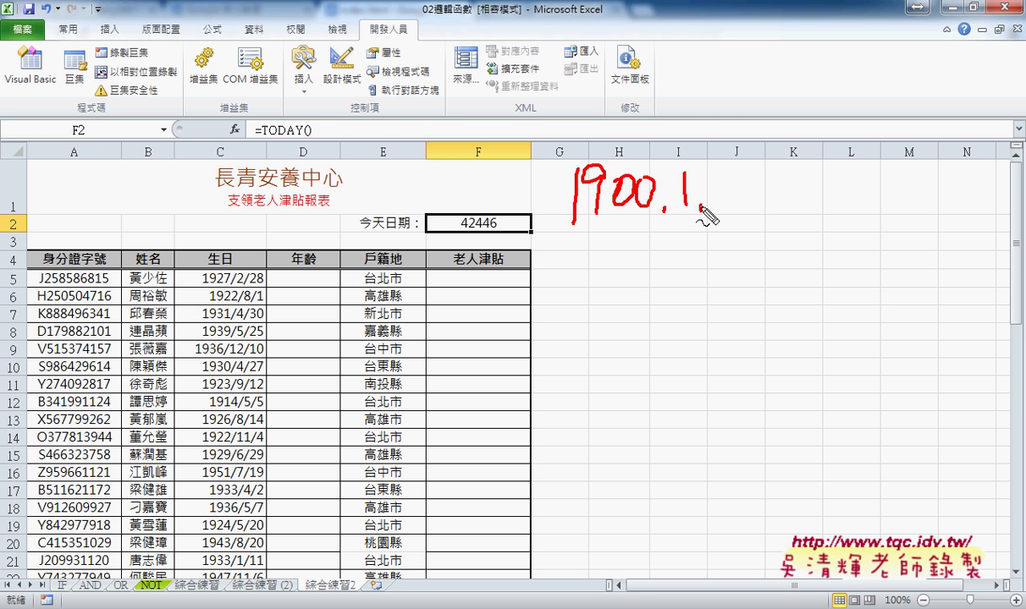
click(700, 208)
drag(729, 172, 727, 203)
drag(595, 219, 729, 218)
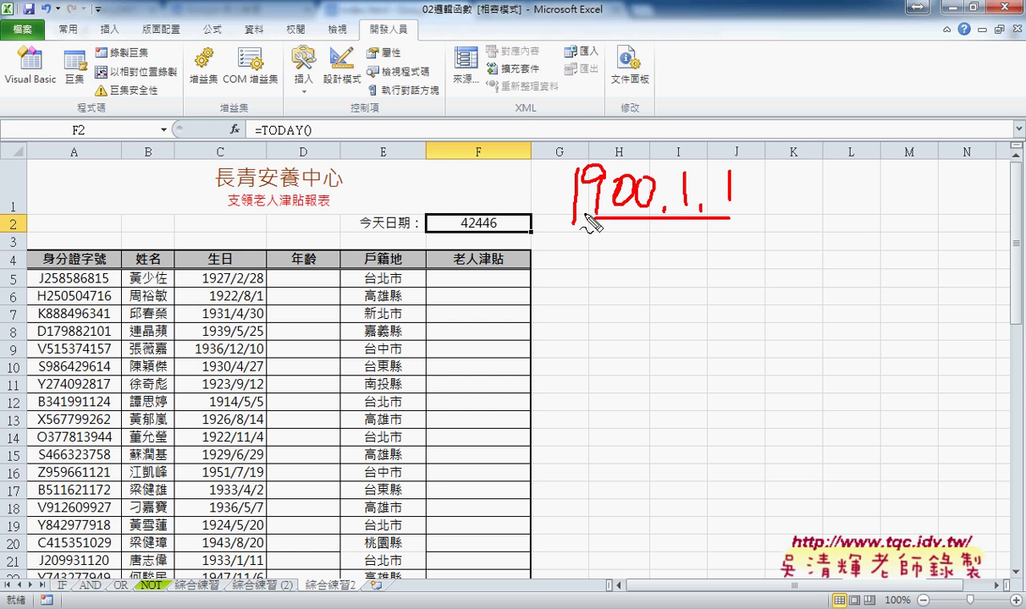
mouse_move(565, 184)
mouse_down()
mouse_move(483, 212)
mouse_move(501, 206)
mouse_up()
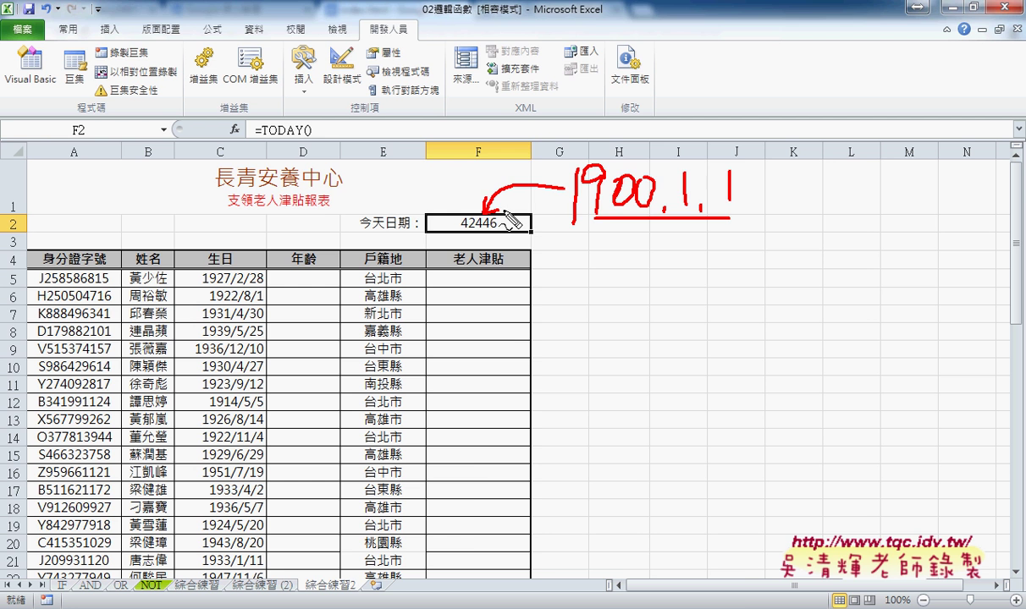
Clear the red pen notes and give F2 the 日期 format so it reads 2016/3/17
key(Escape)
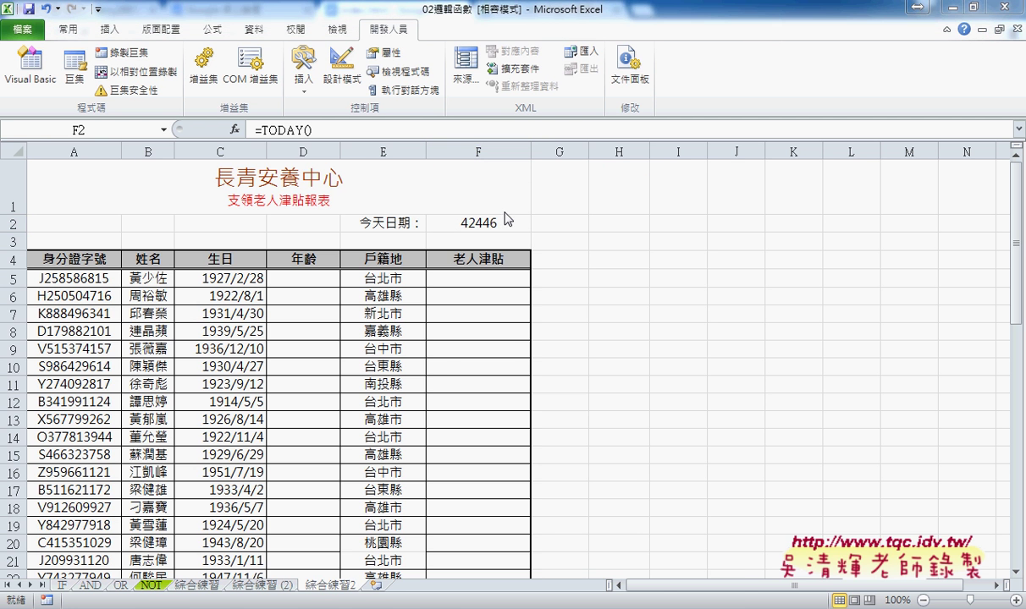
right_click(488, 226)
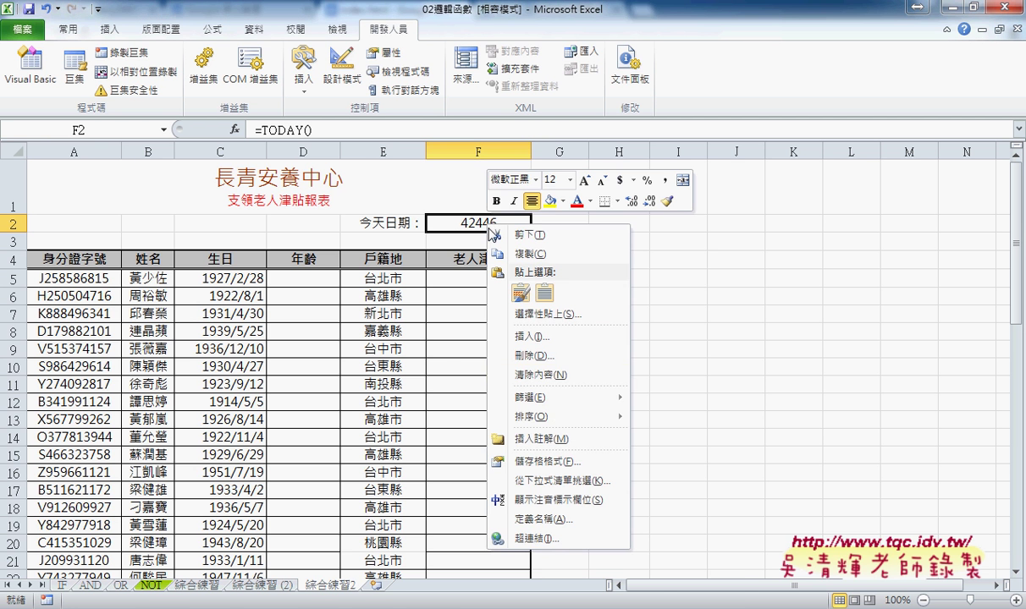
click(542, 461)
drag(535, 268, 732, 160)
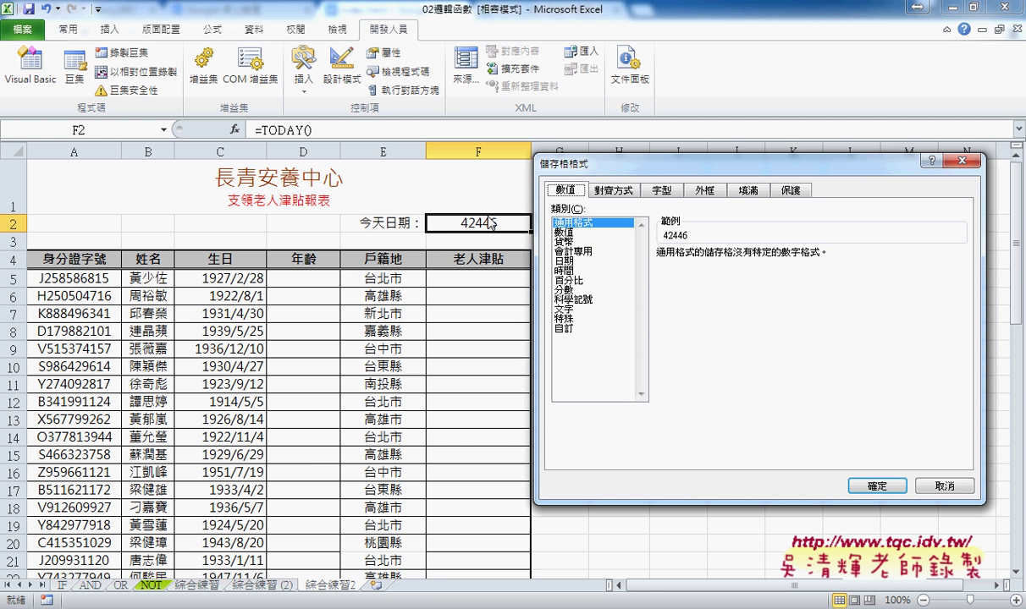
click(578, 262)
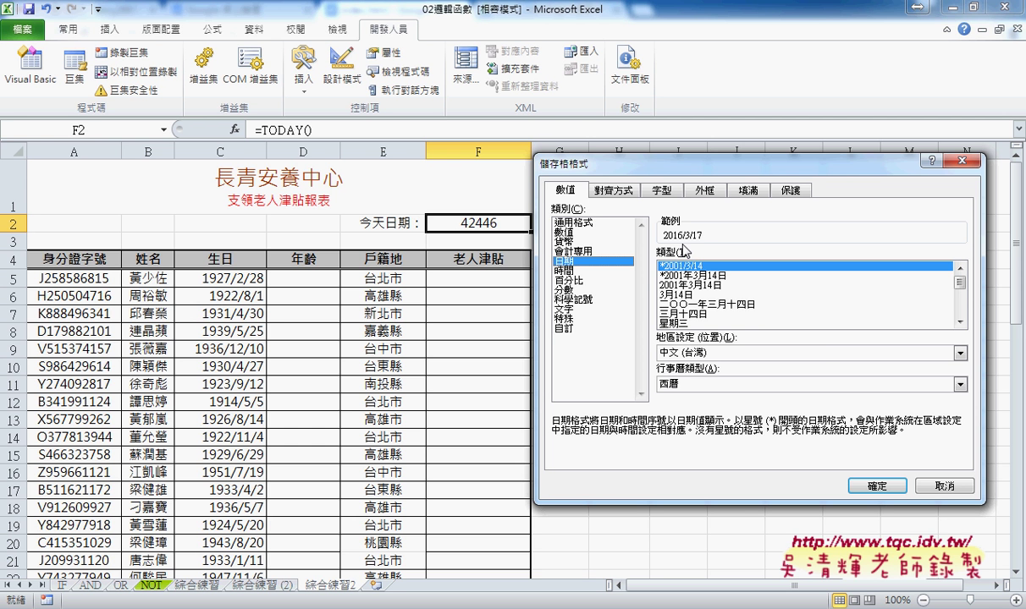
click(877, 486)
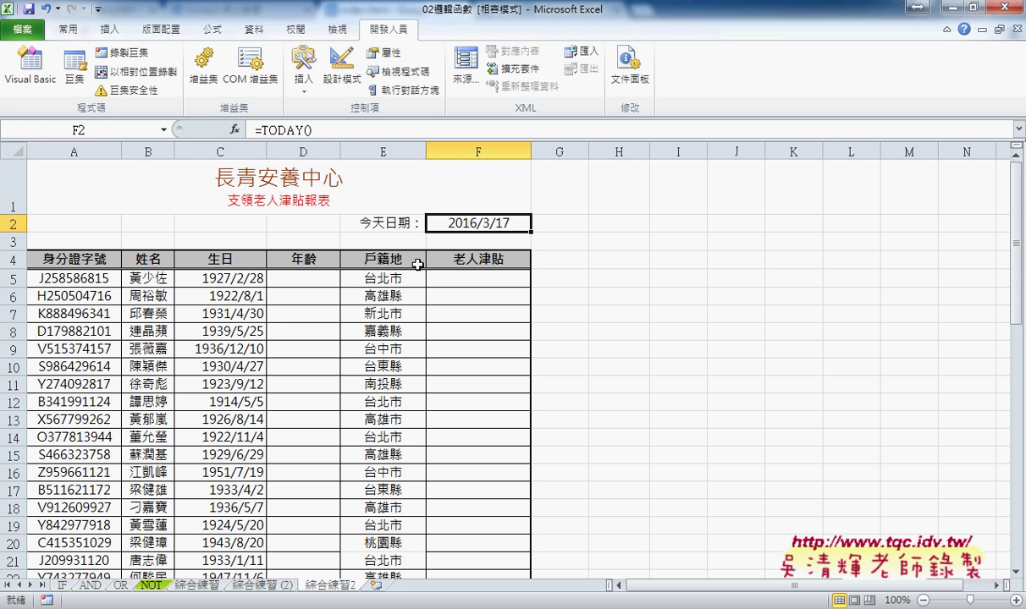
click(318, 284)
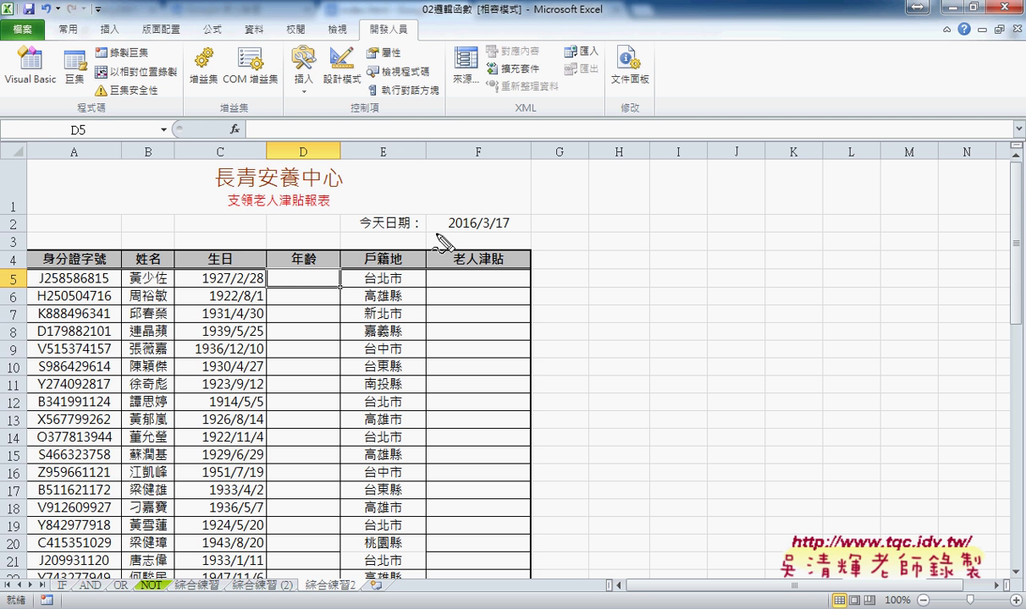
drag(450, 229, 489, 228)
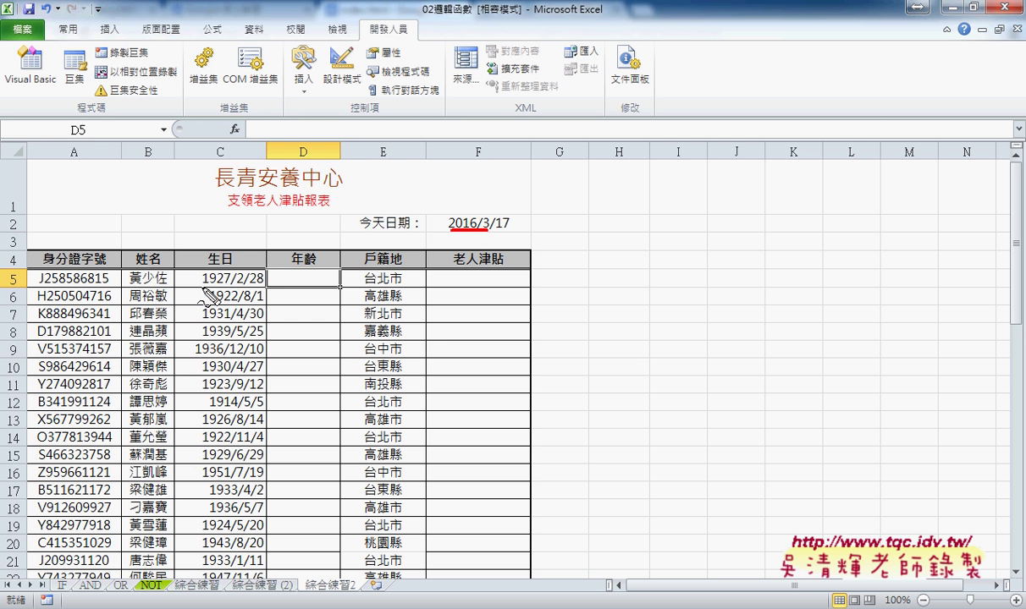
drag(202, 287, 224, 286)
drag(232, 289, 264, 289)
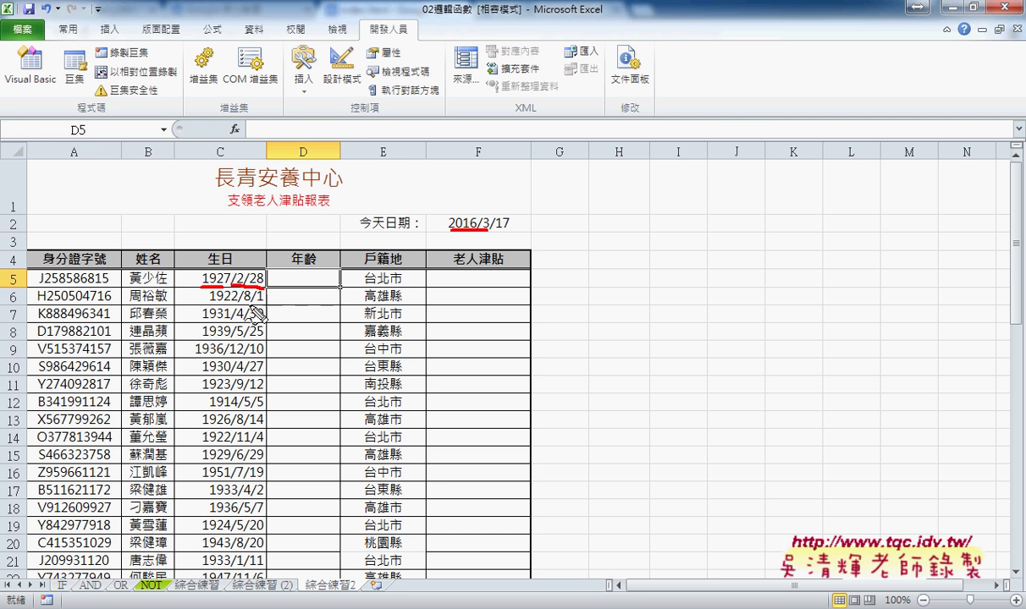
drag(247, 288, 250, 306)
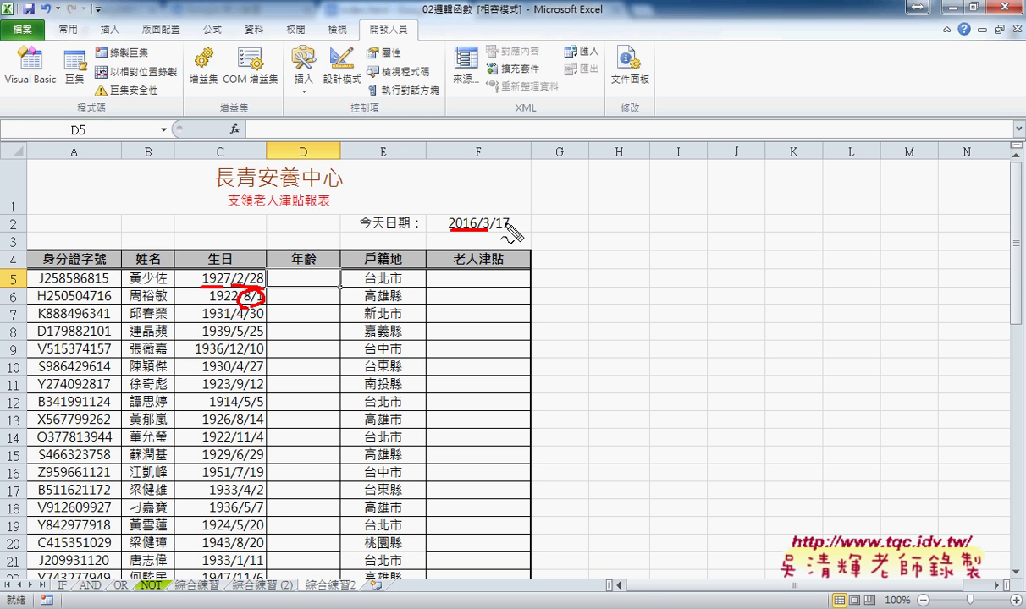
key(Escape)
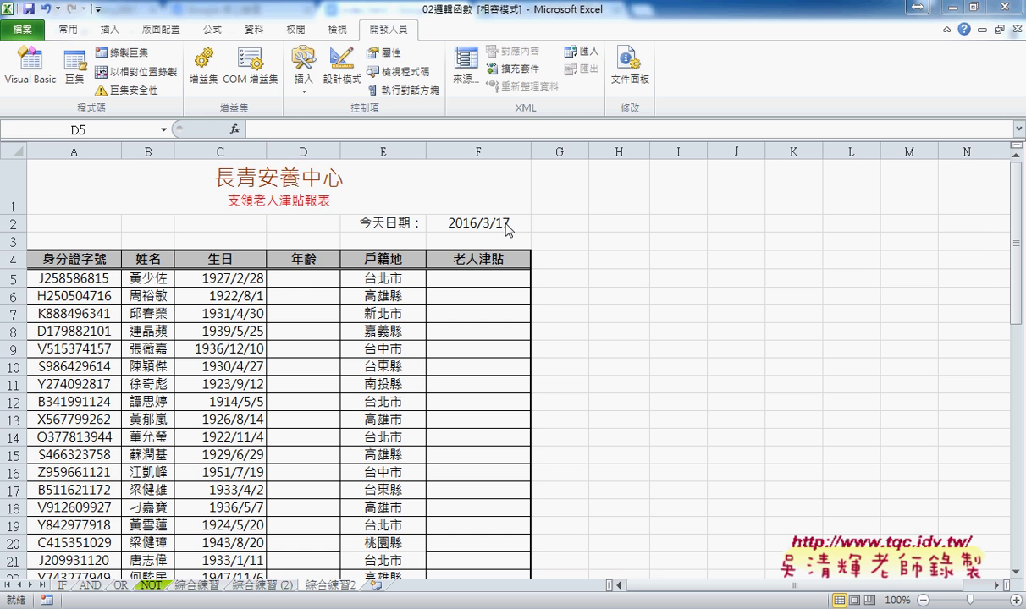
click(292, 273)
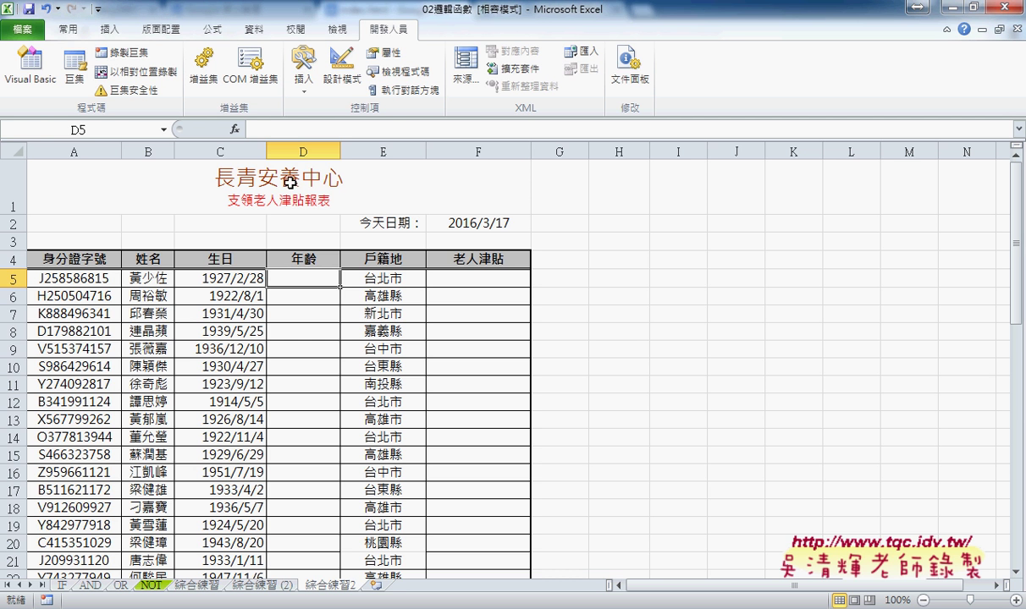
Widen the 年齡 column D and begin a formula in D5 with an equals sign
click(272, 131)
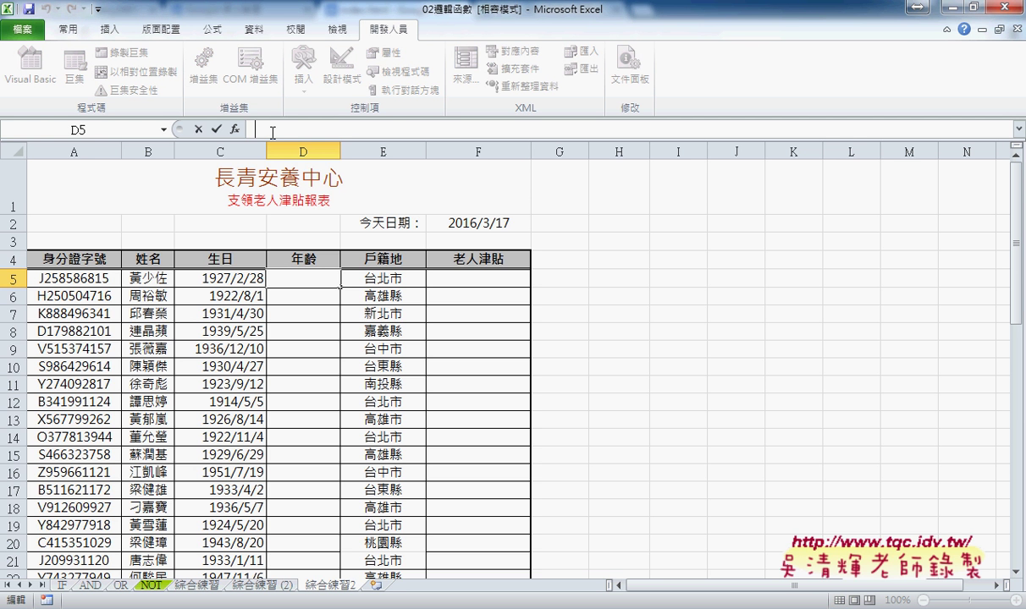
click(352, 170)
key(Escape)
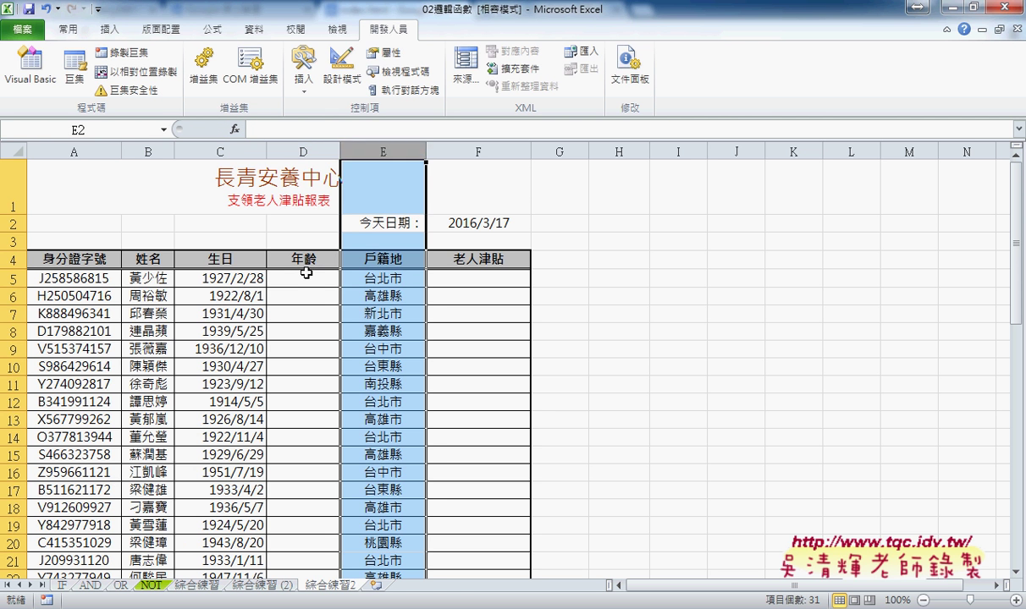
drag(341, 151, 389, 152)
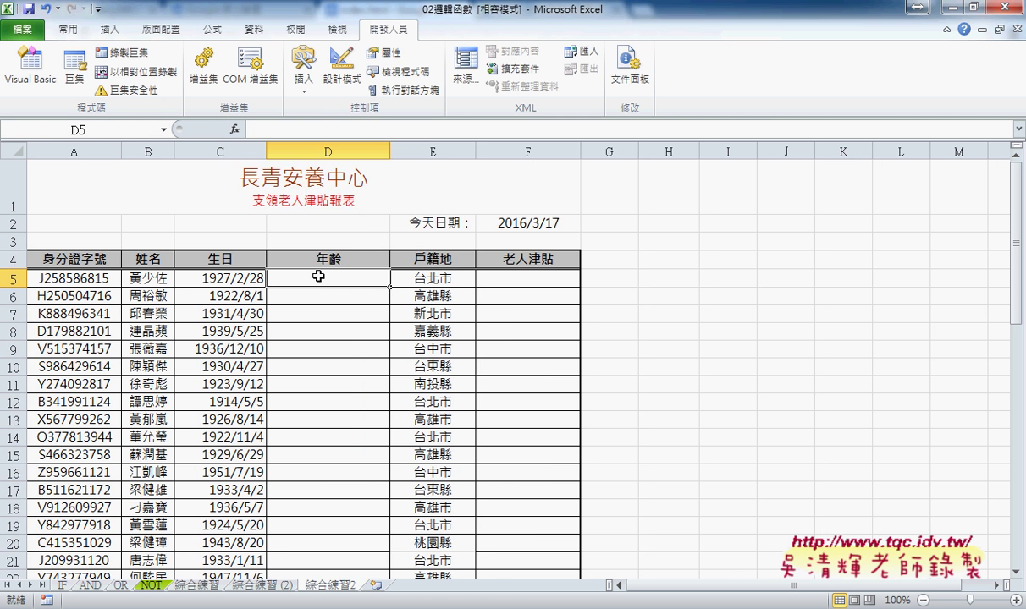
text(=)
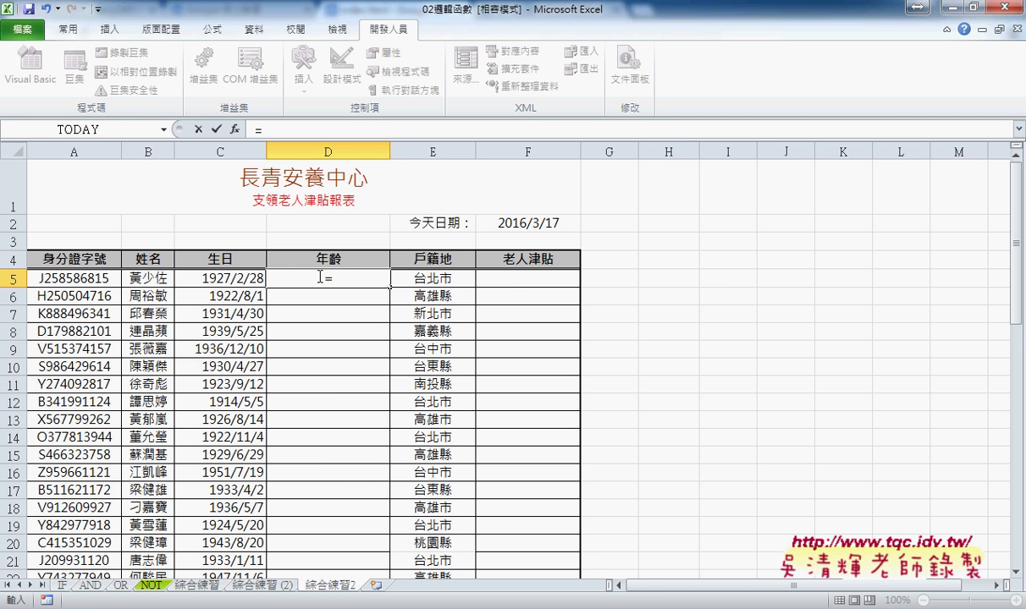
Enter =DATEDIF(C5,F2,"Y") in D5, giving the first resident an age of 89
text(dat)
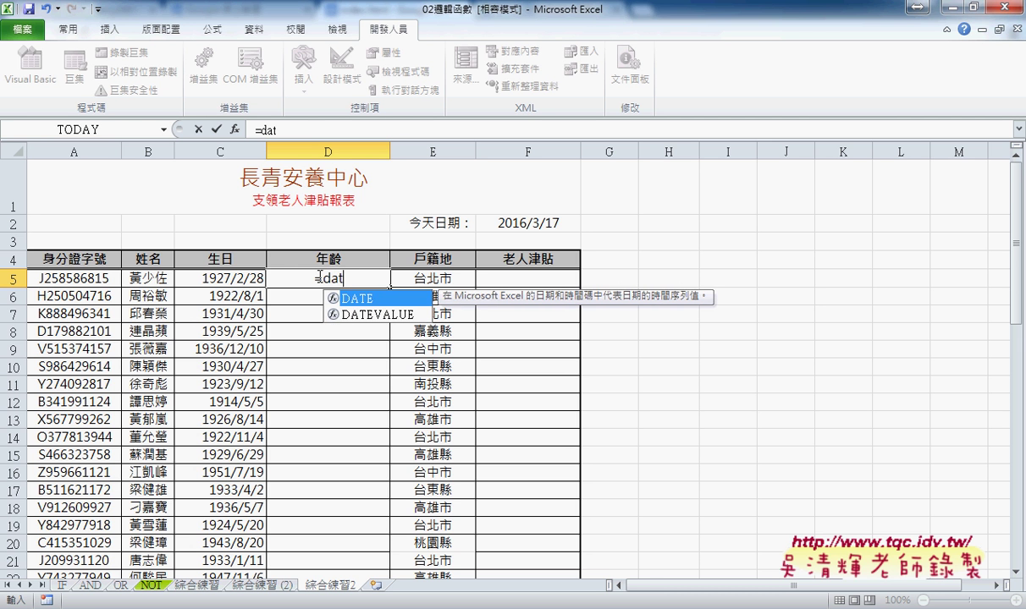
text(ed)
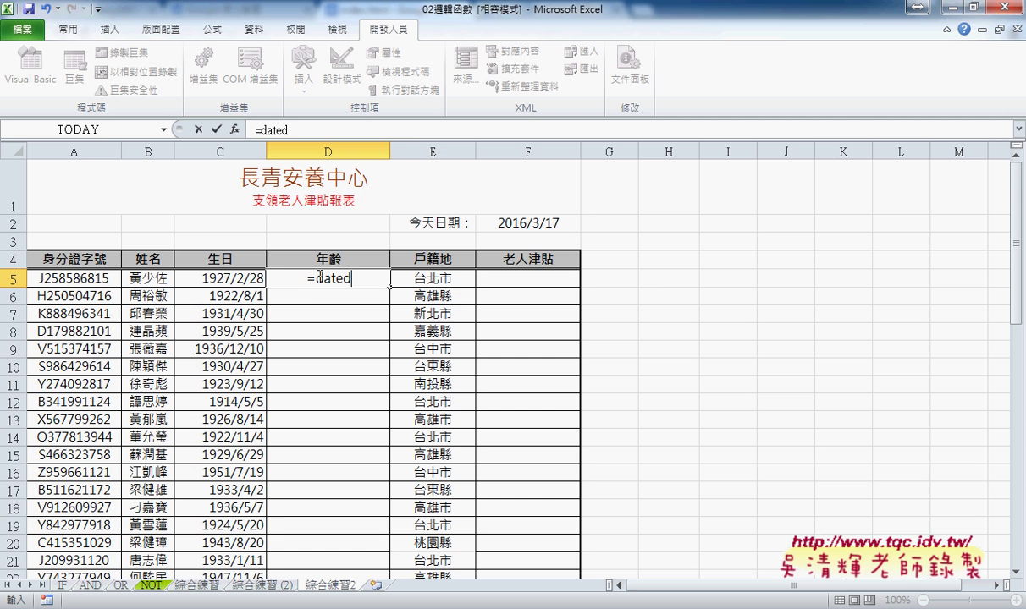
text(if)
text(()
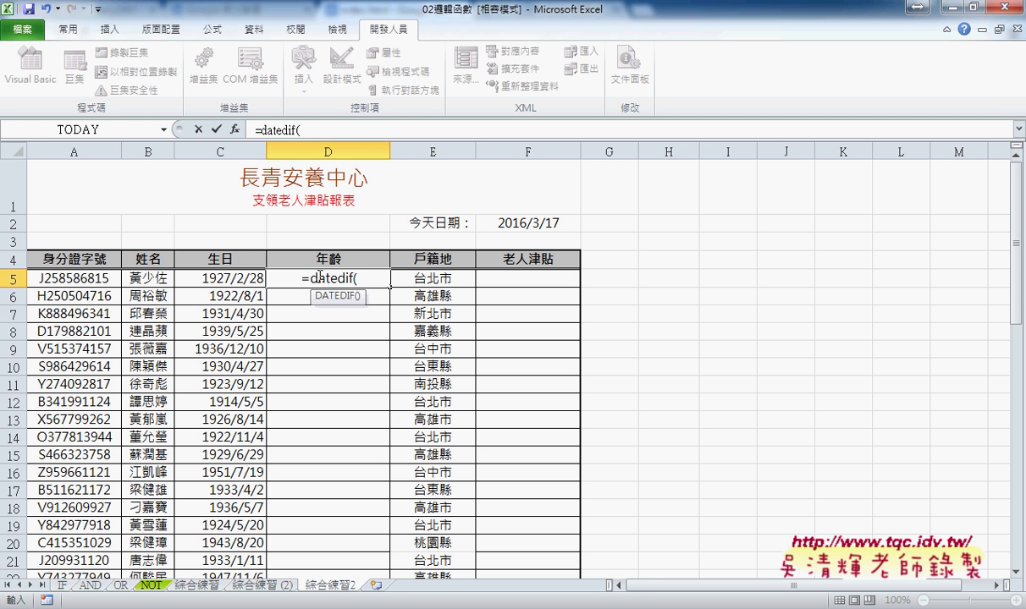
click(228, 280)
text(,)
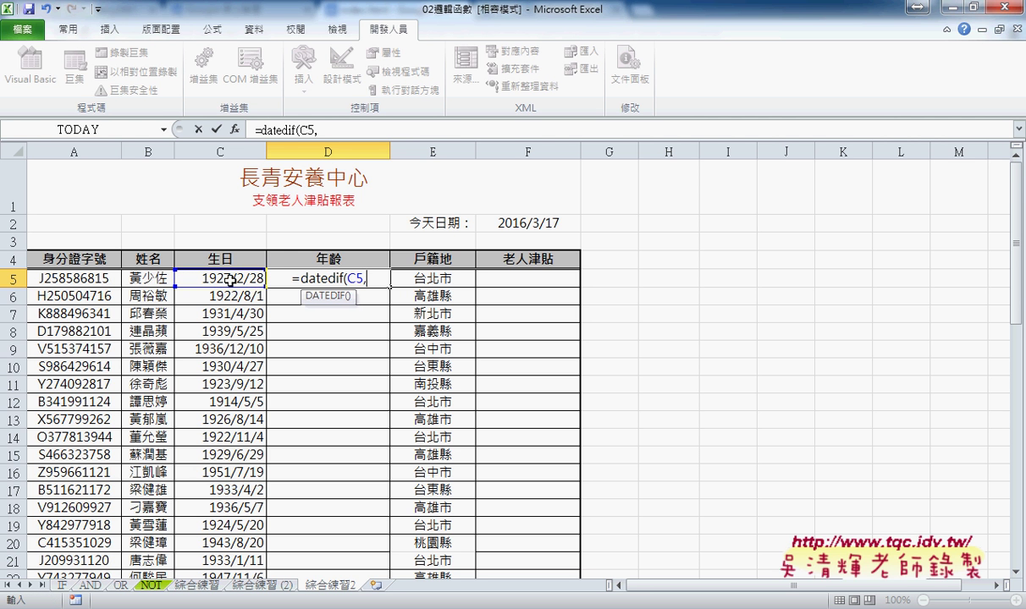
click(476, 213)
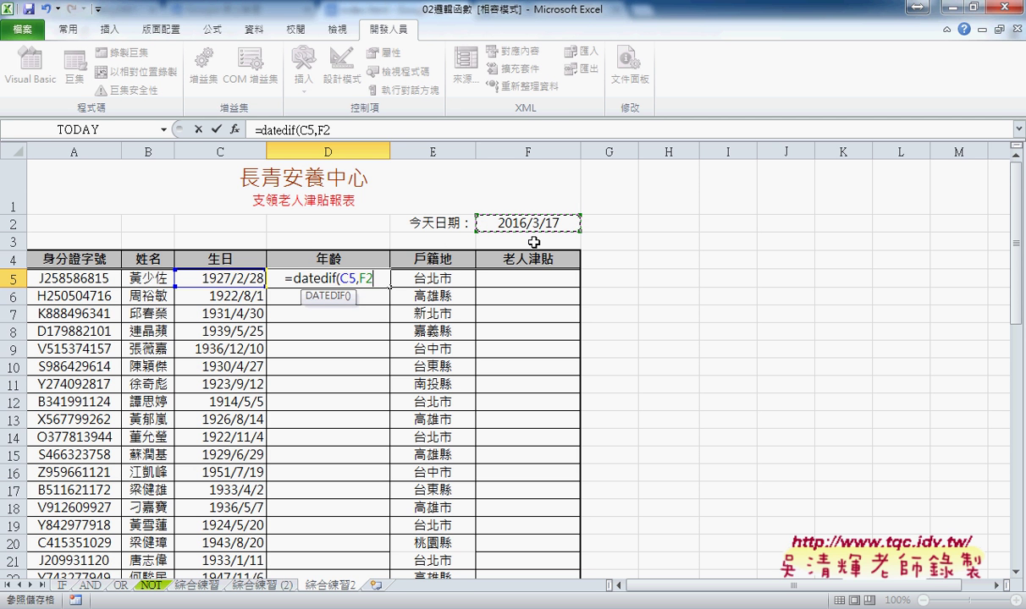
text(,)
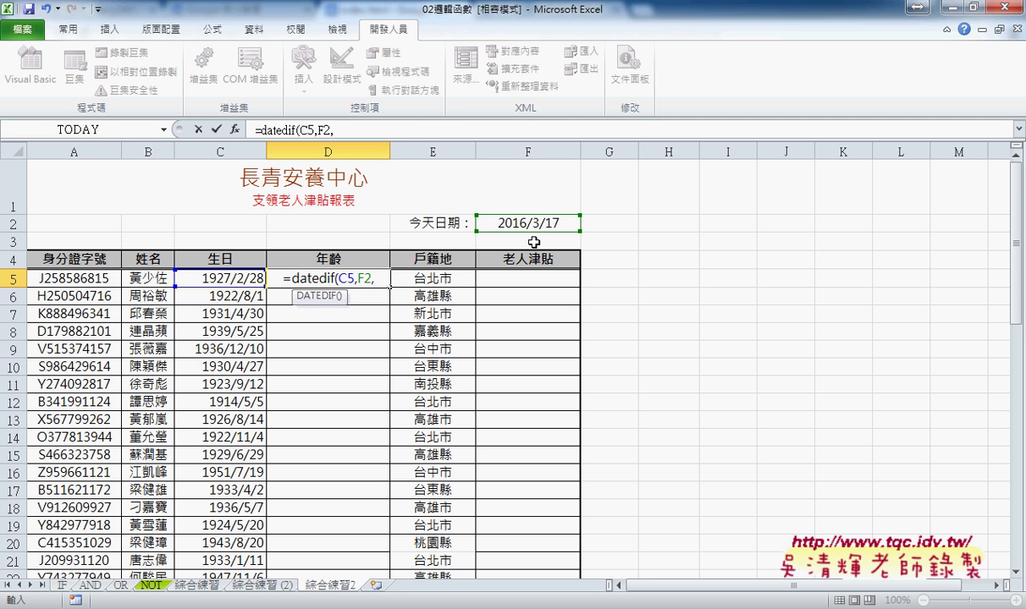
text(")
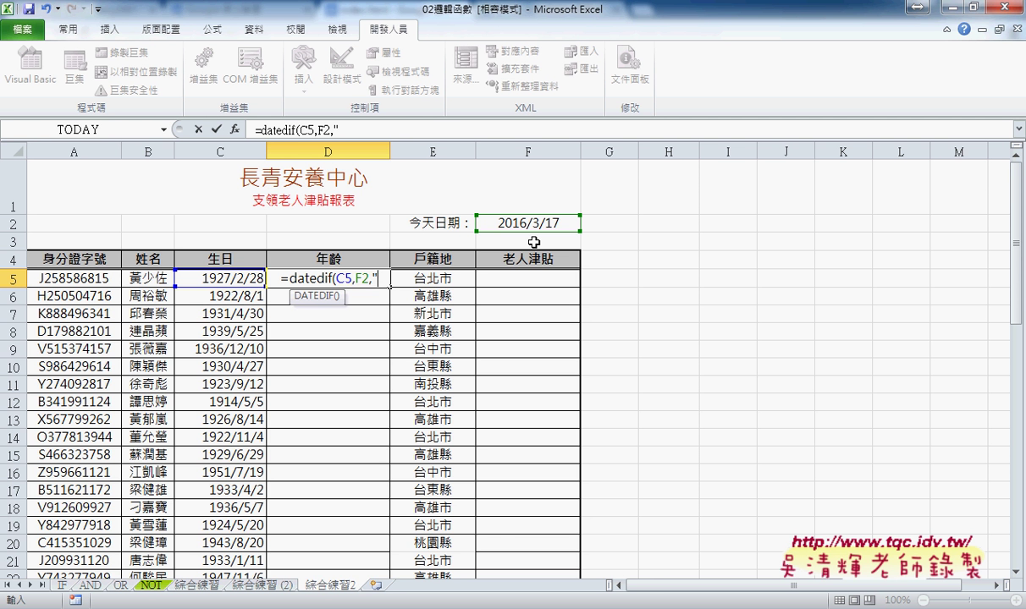
text(Y)
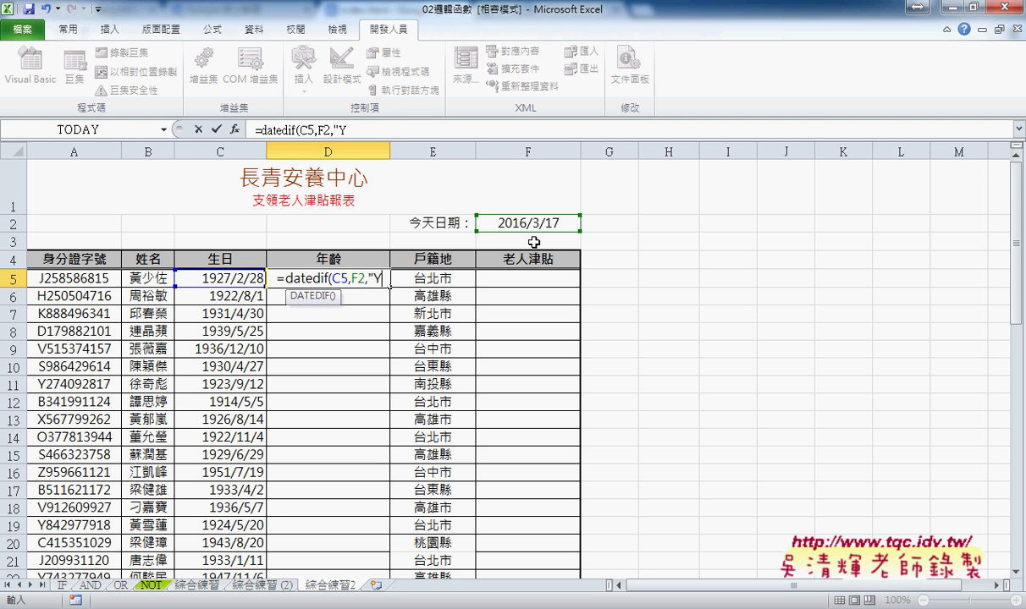
text(")
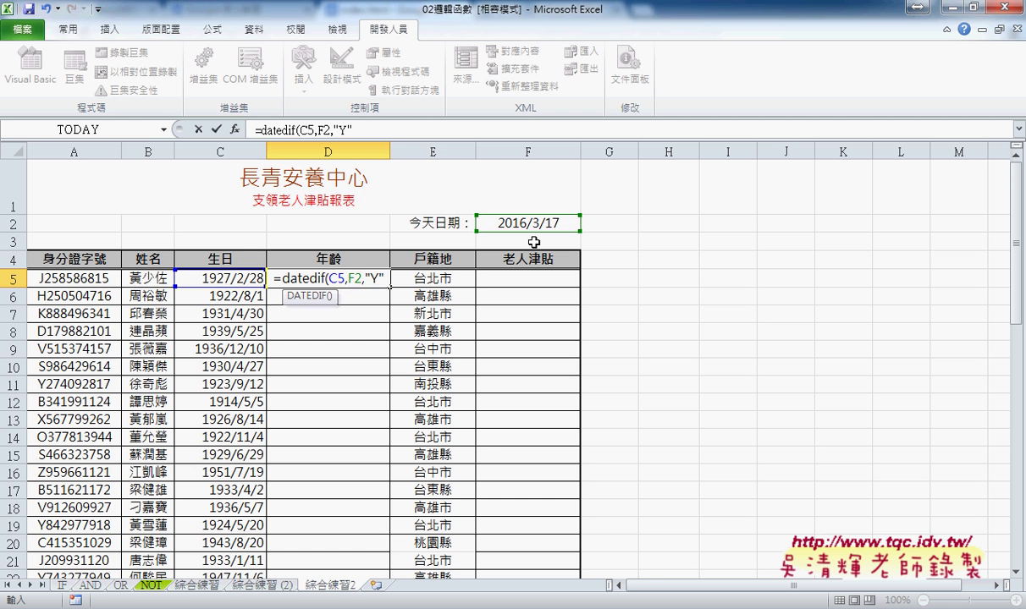
text())
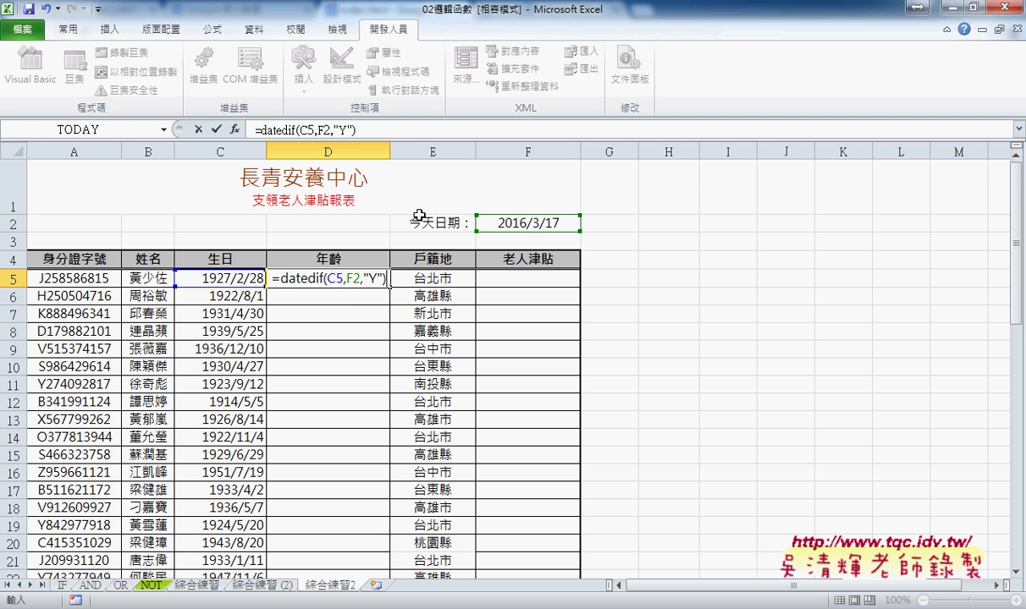
click(217, 129)
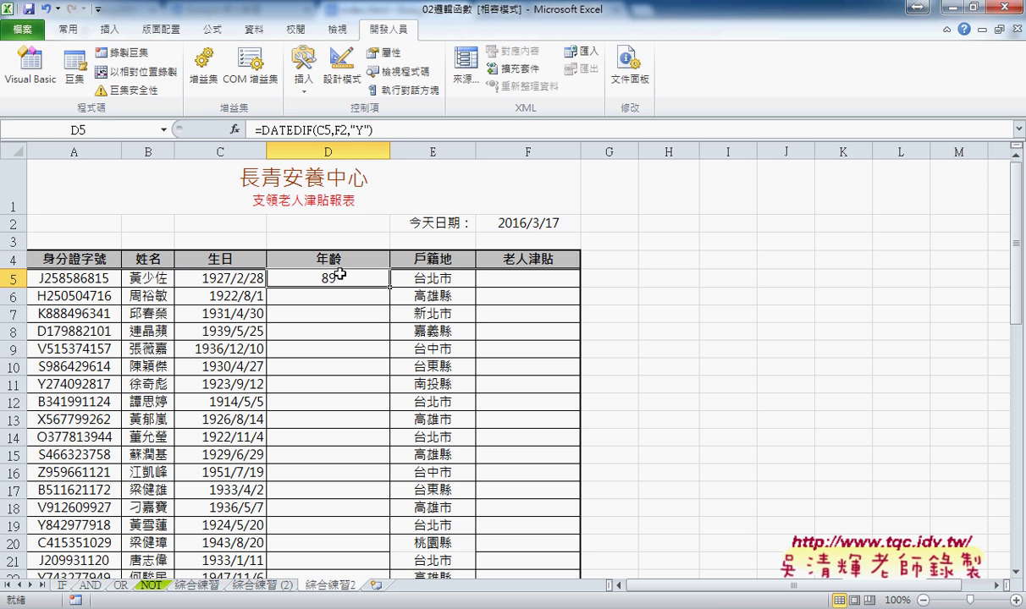
Anchor D5's end date as F$2 and fill the DATEDIF formula down column D (ages 93, 84, 101)
double_click(389, 287)
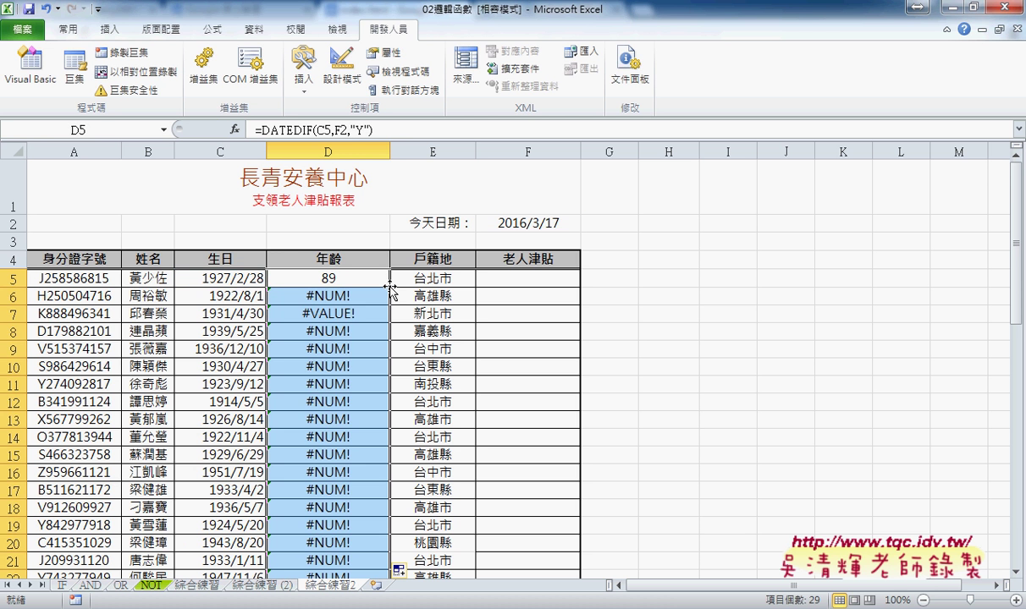
click(342, 275)
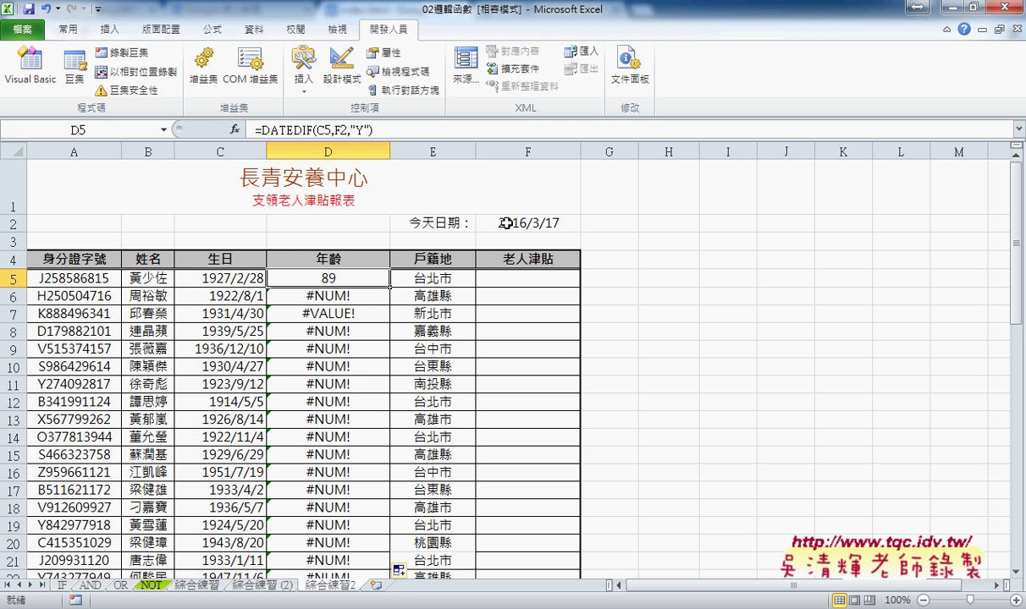
click(323, 128)
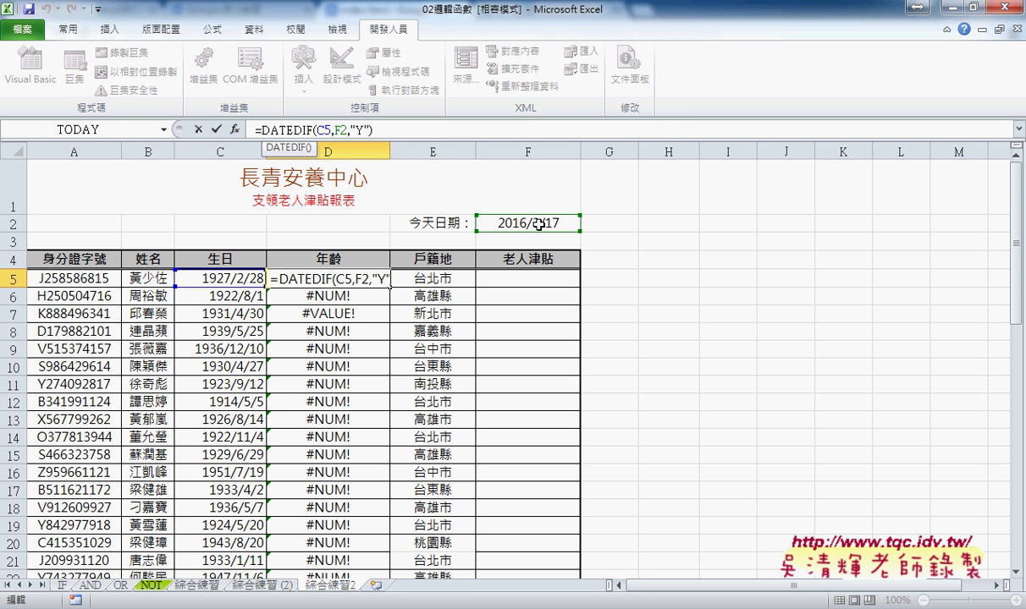
text($)
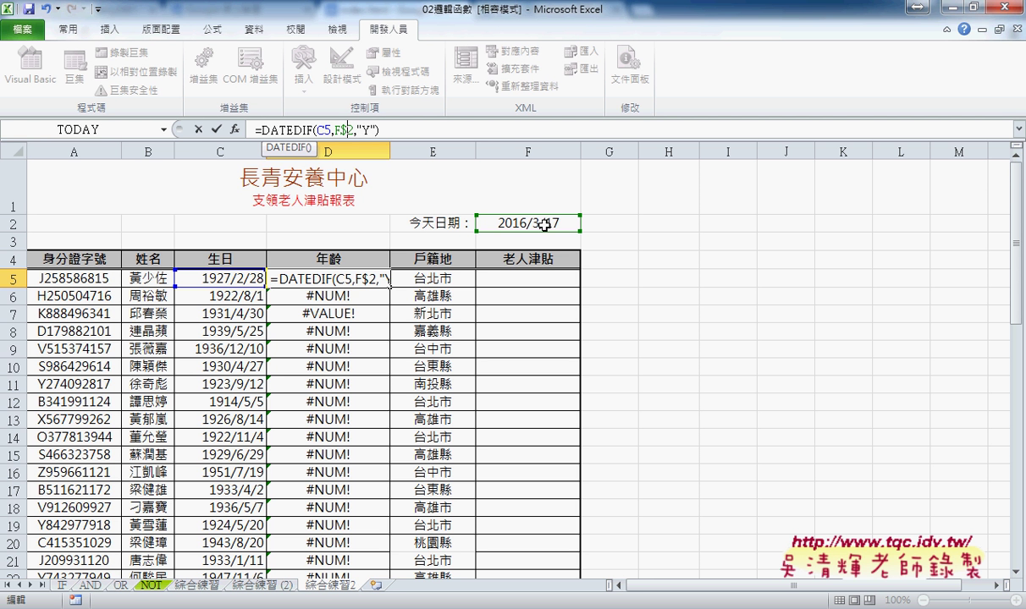
click(217, 129)
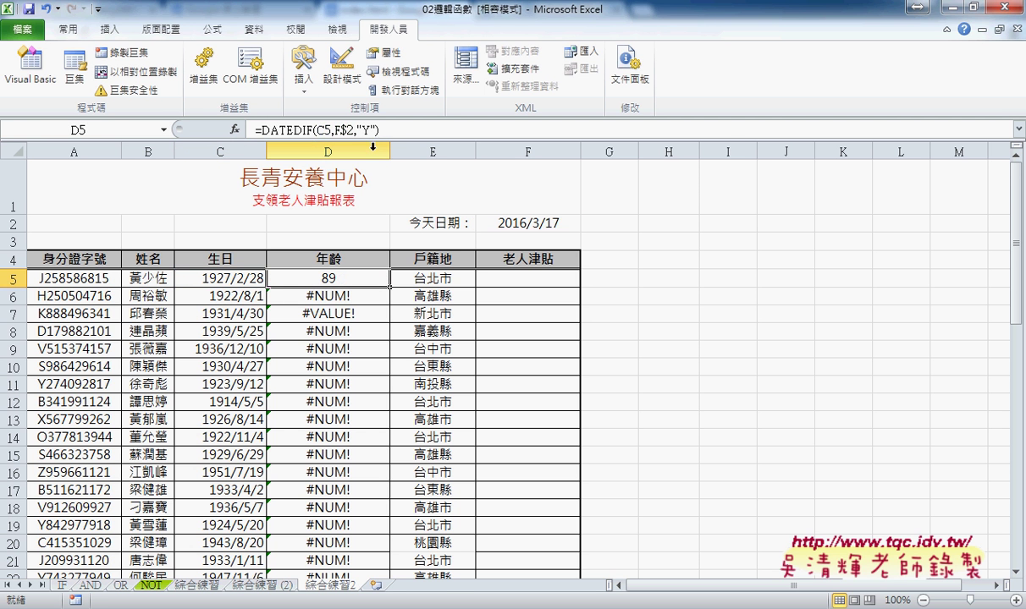
click(372, 292)
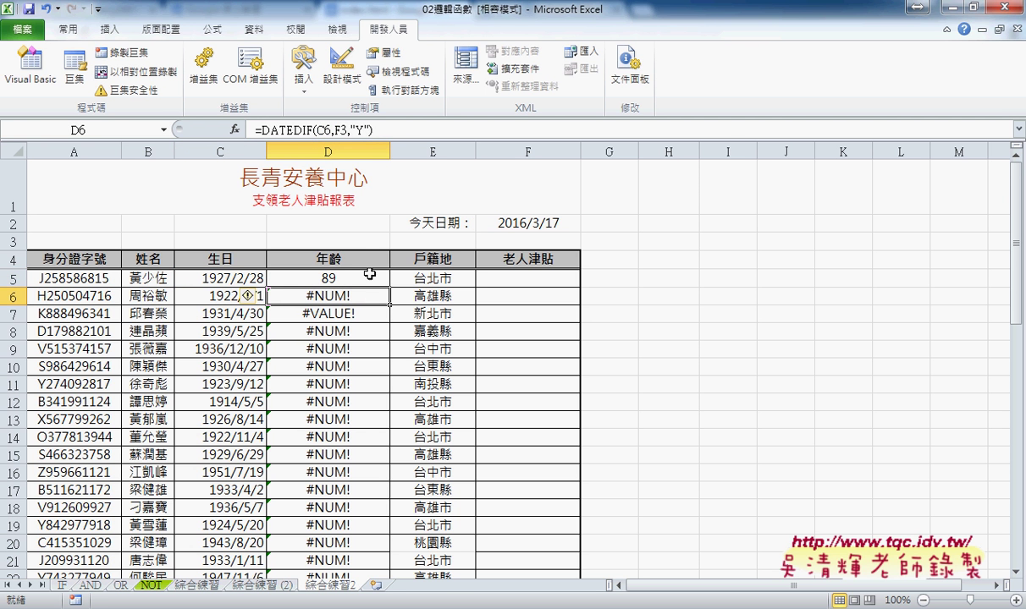
click(367, 271)
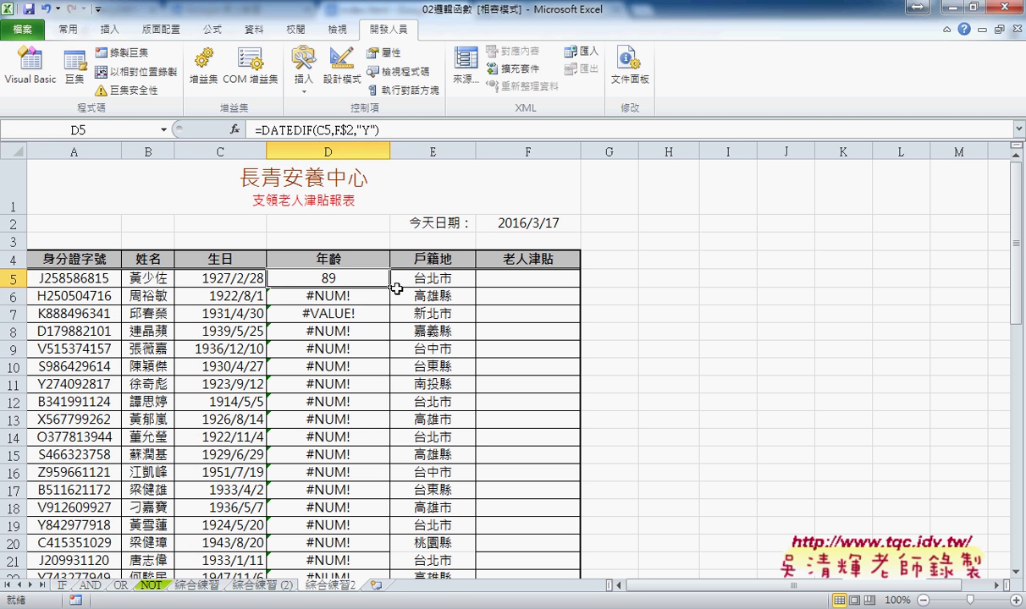
double_click(390, 288)
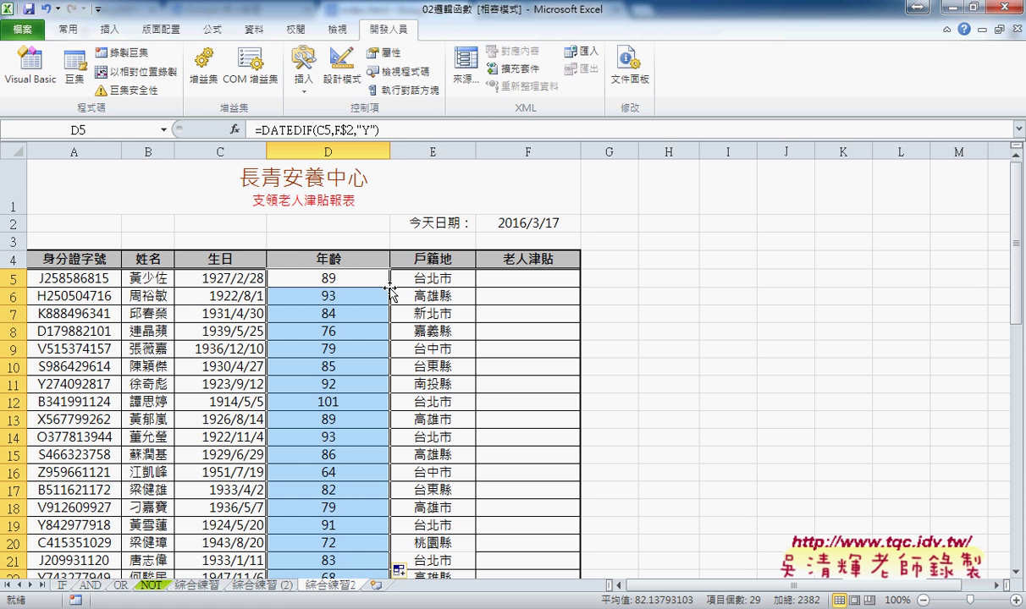
Change C5's birth month to 3 (1927/3/28) so D5's age recalculates to 88
click(338, 276)
double_click(245, 279)
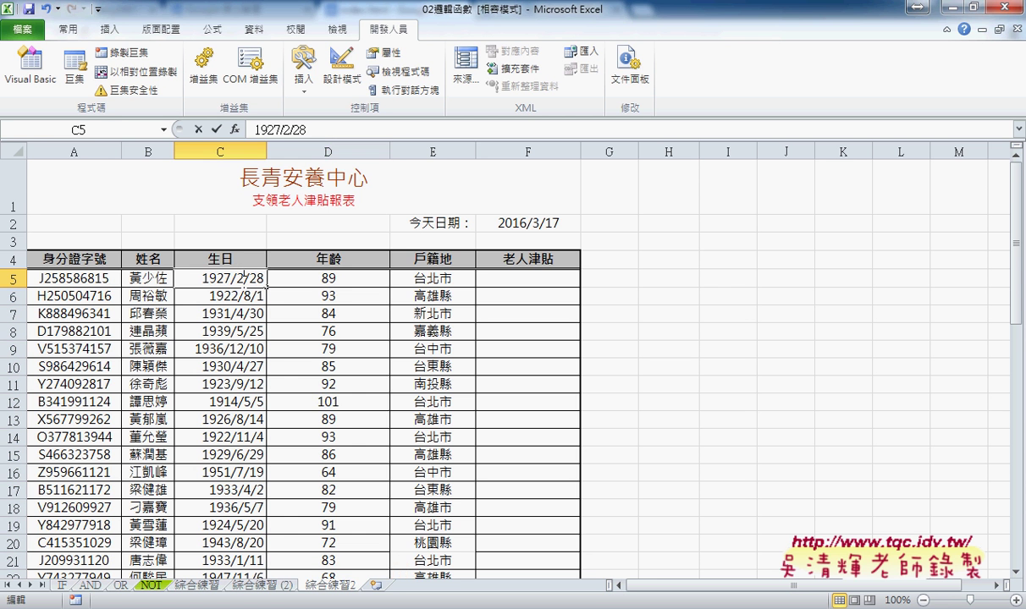
double_click(240, 277)
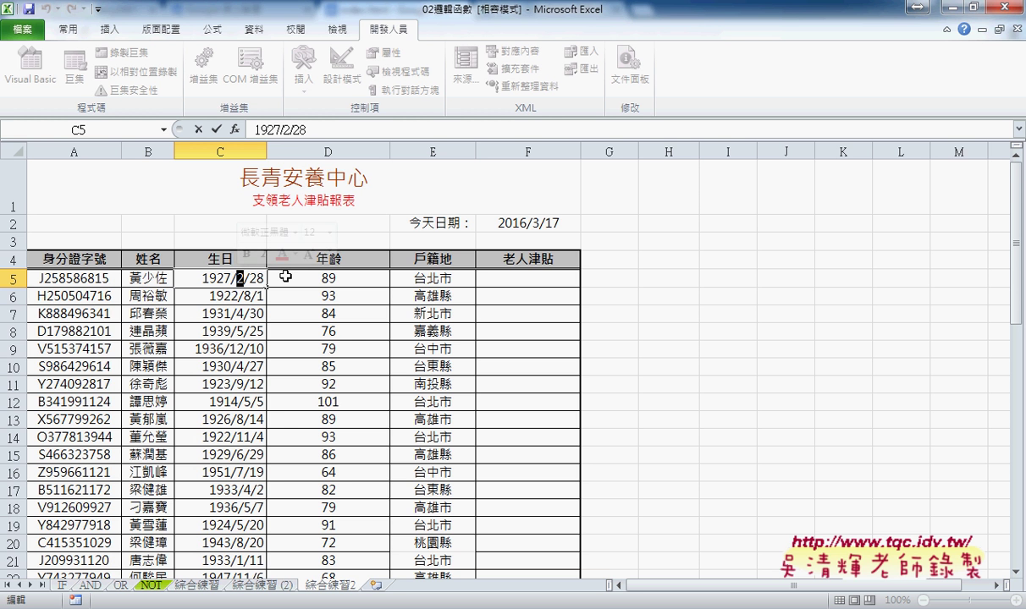
text(3)
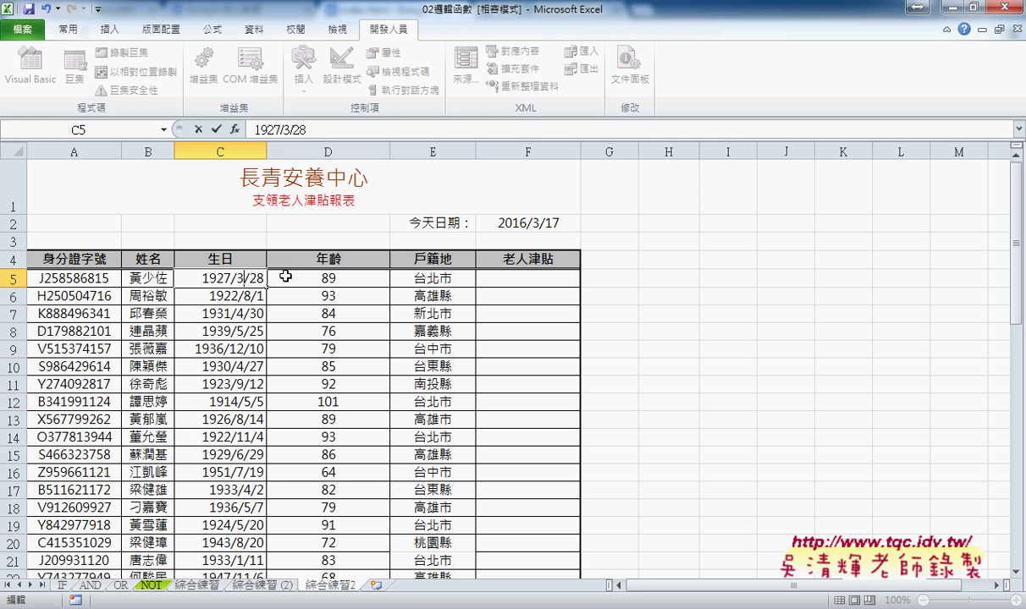
key(Return)
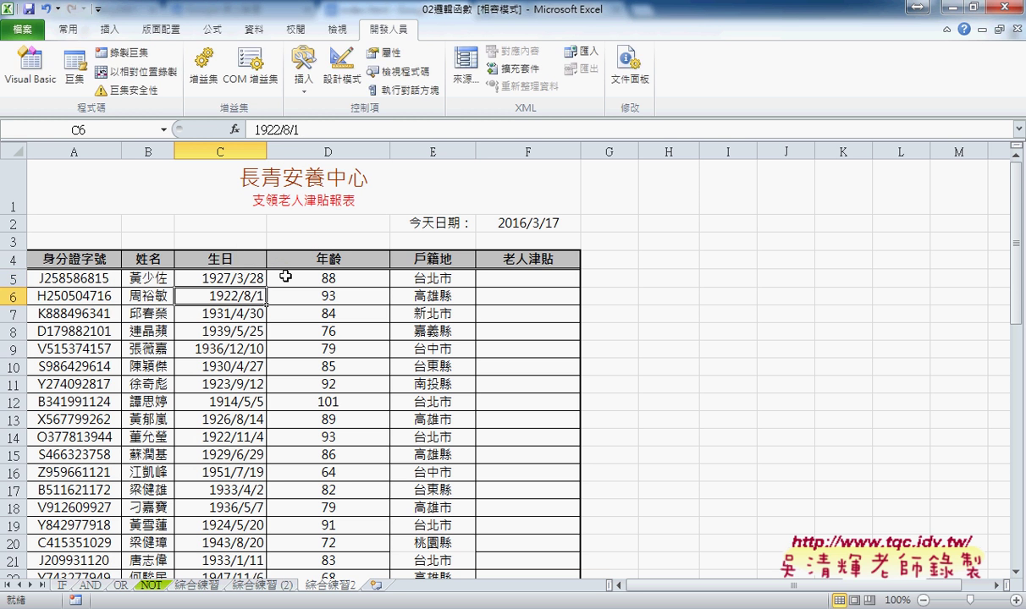
click(360, 278)
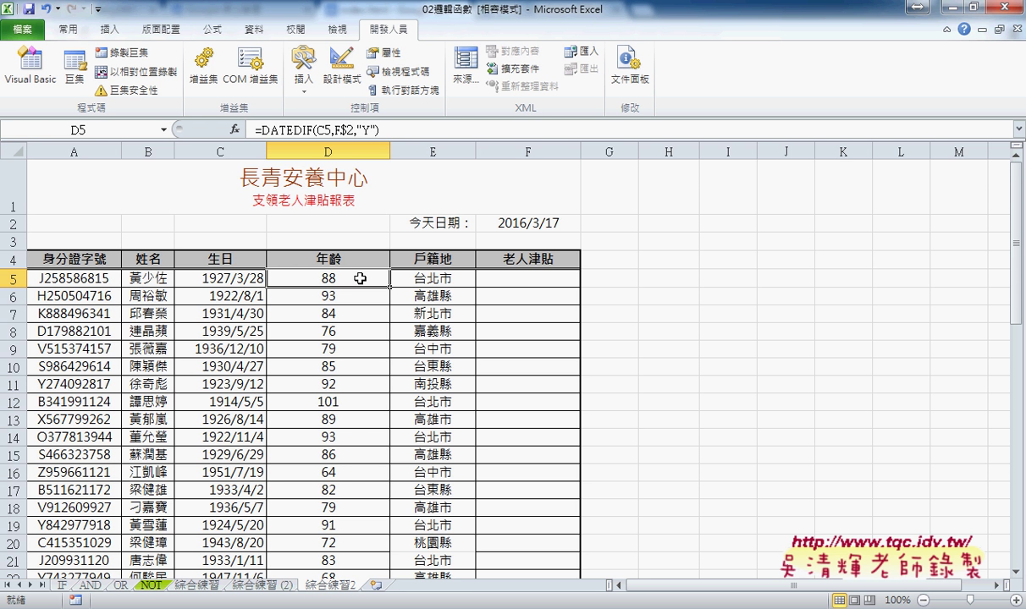
click(526, 275)
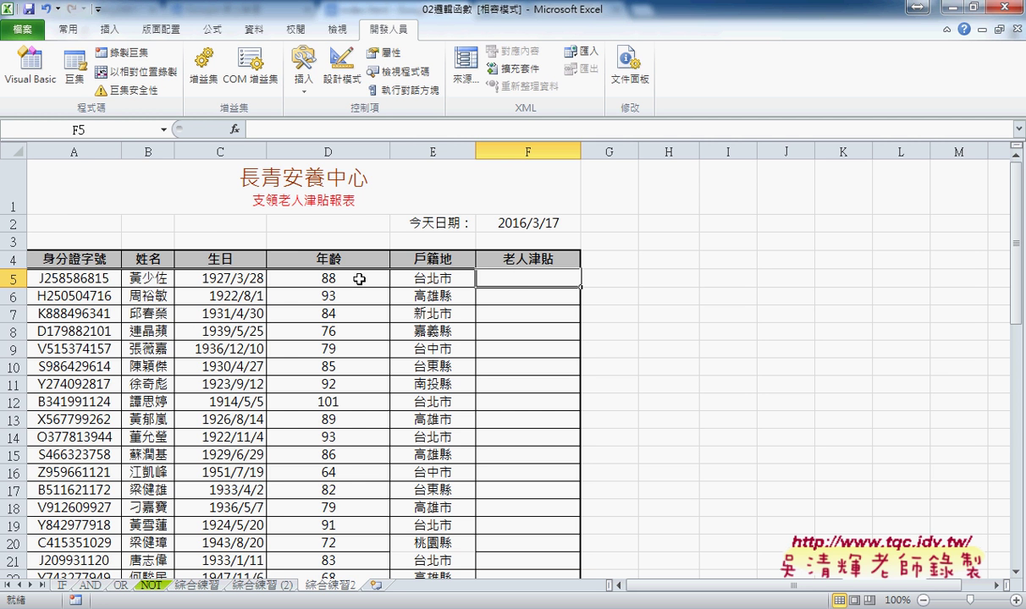
click(332, 279)
scroll(322, 338, down, 2)
scroll(322, 356, down, 4)
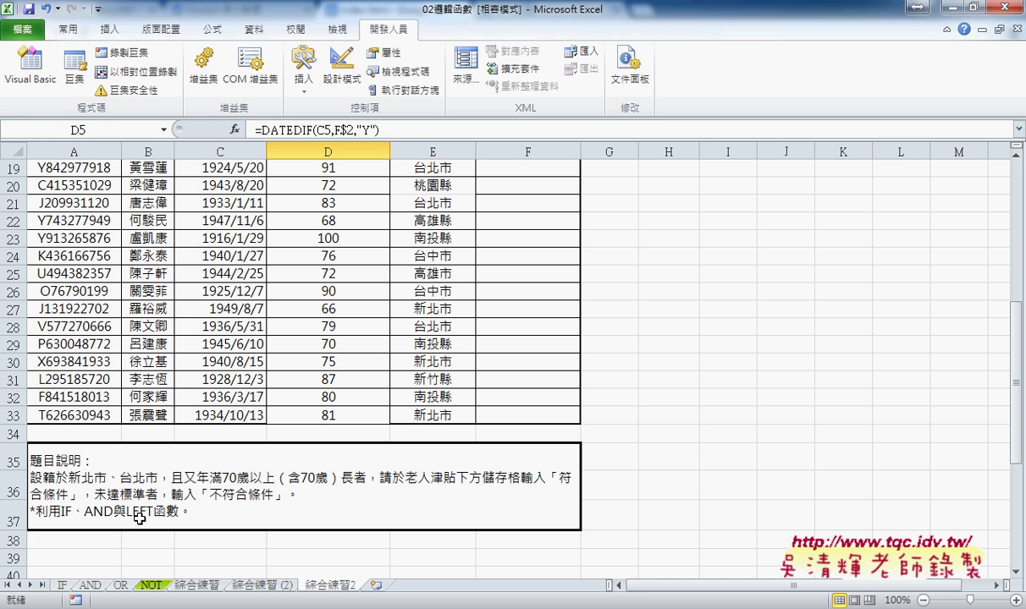
click(138, 513)
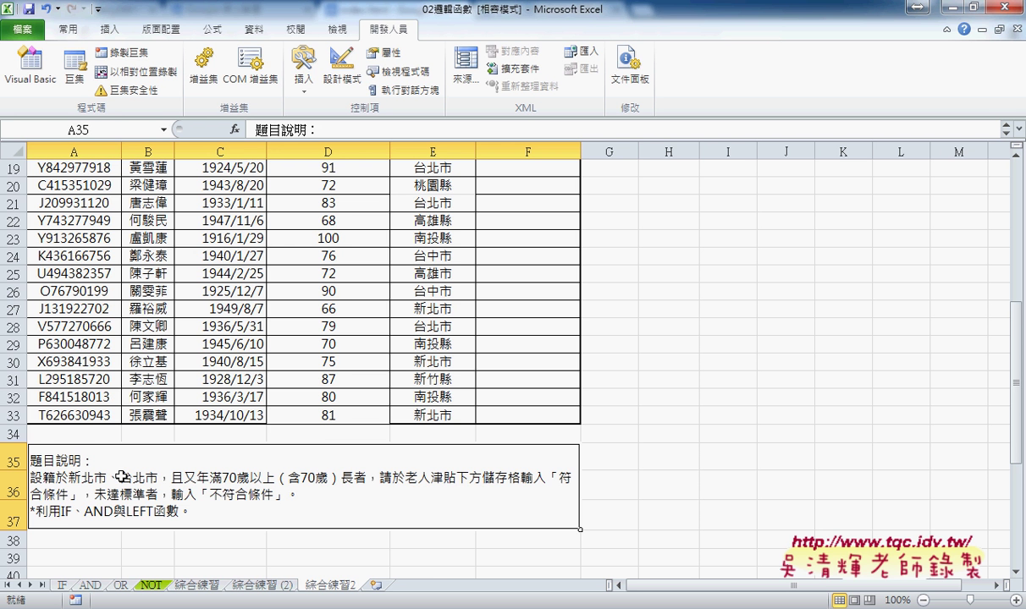
scroll(122, 476, up, 2)
scroll(201, 485, up, 4)
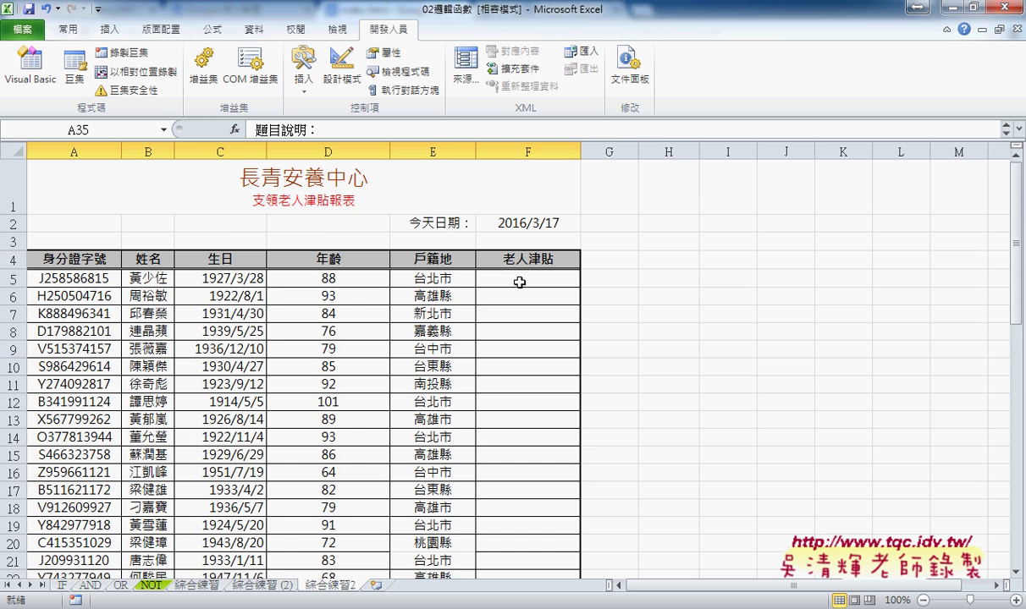
scroll(484, 316, down, 3)
scroll(435, 355, down, 6)
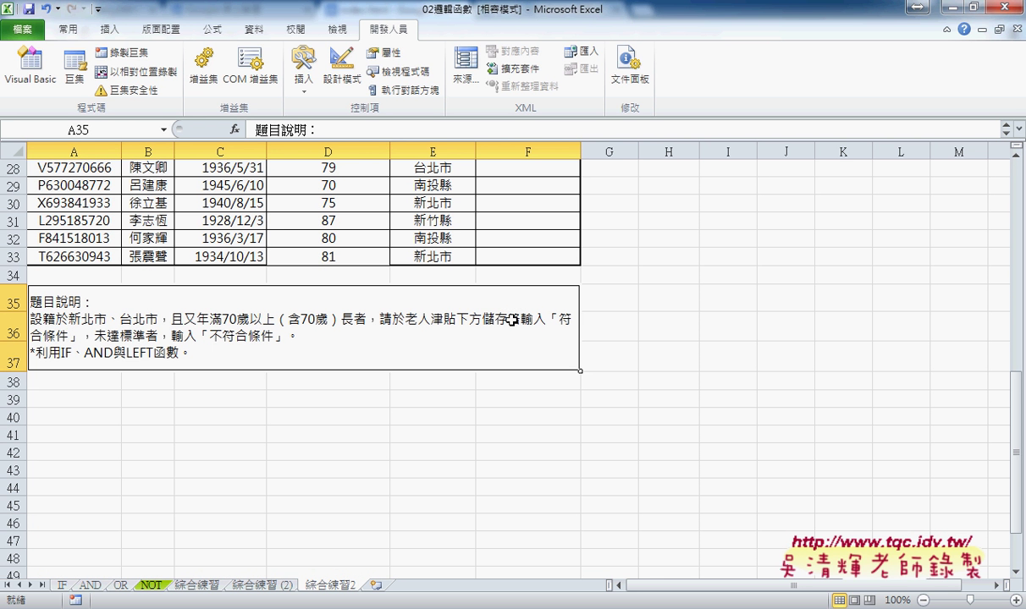
double_click(562, 321)
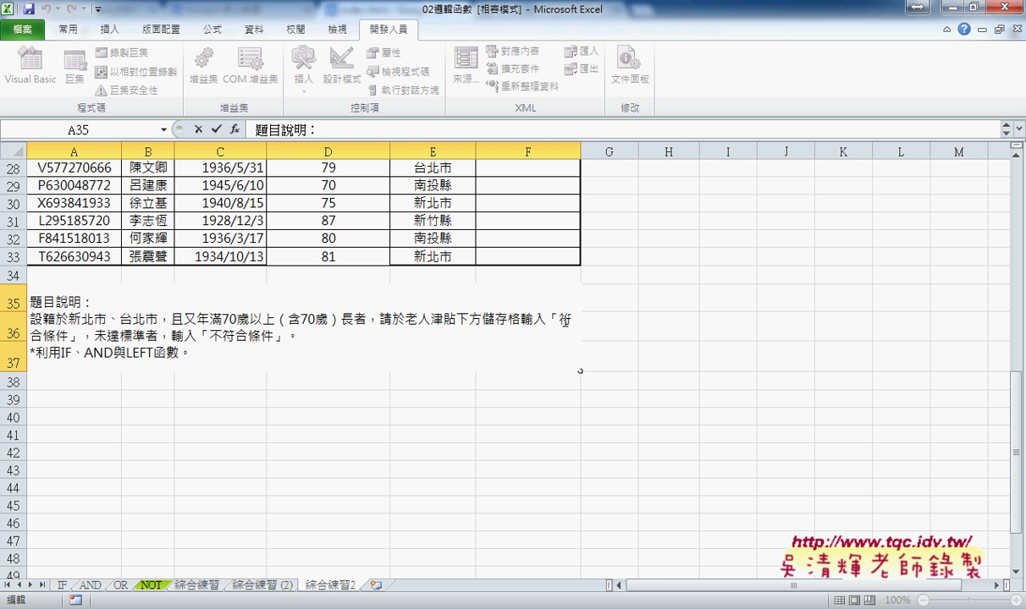
drag(564, 321, 73, 341)
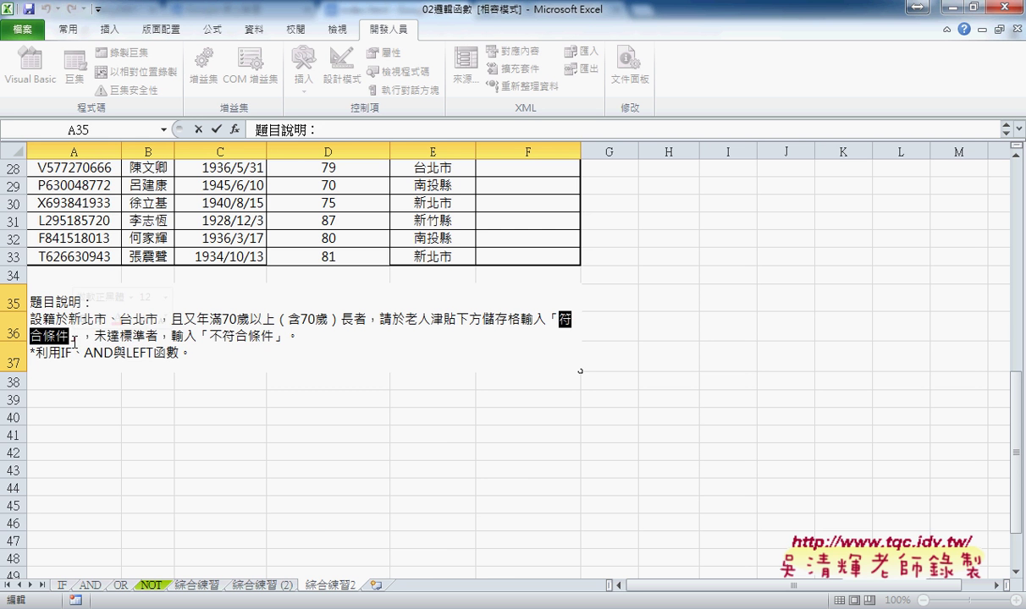
scroll(211, 316, up, 6)
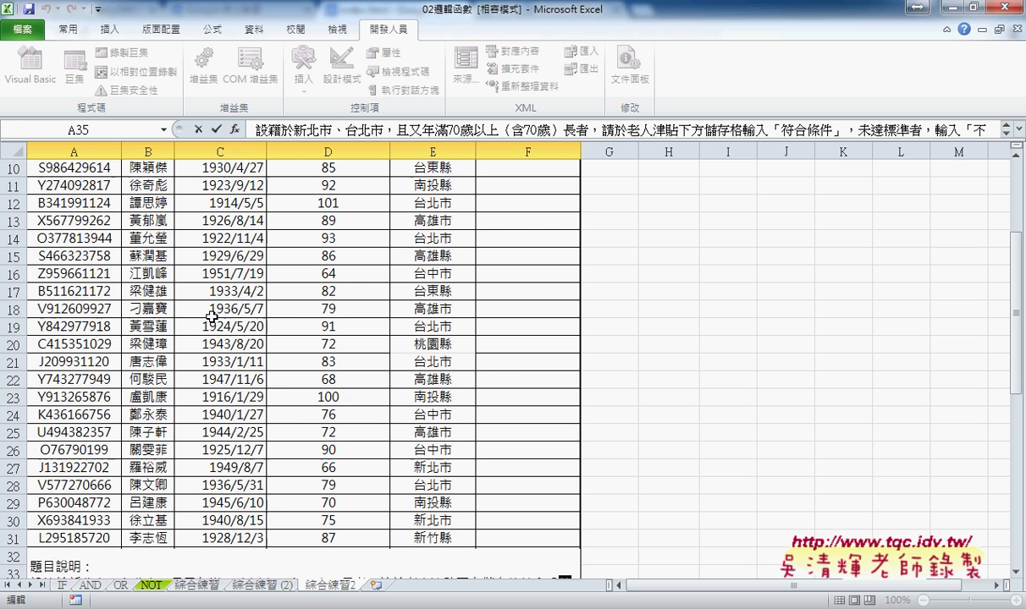
scroll(212, 316, up, 3)
click(514, 276)
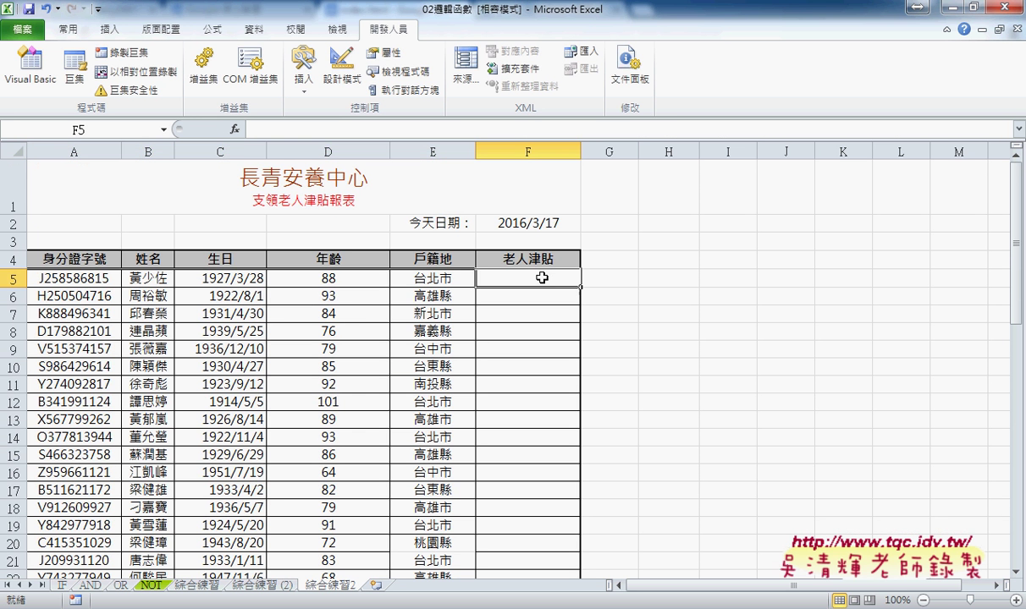
Insert the IF function from the Logical list into F5, moving its arguments window beside the table
click(235, 133)
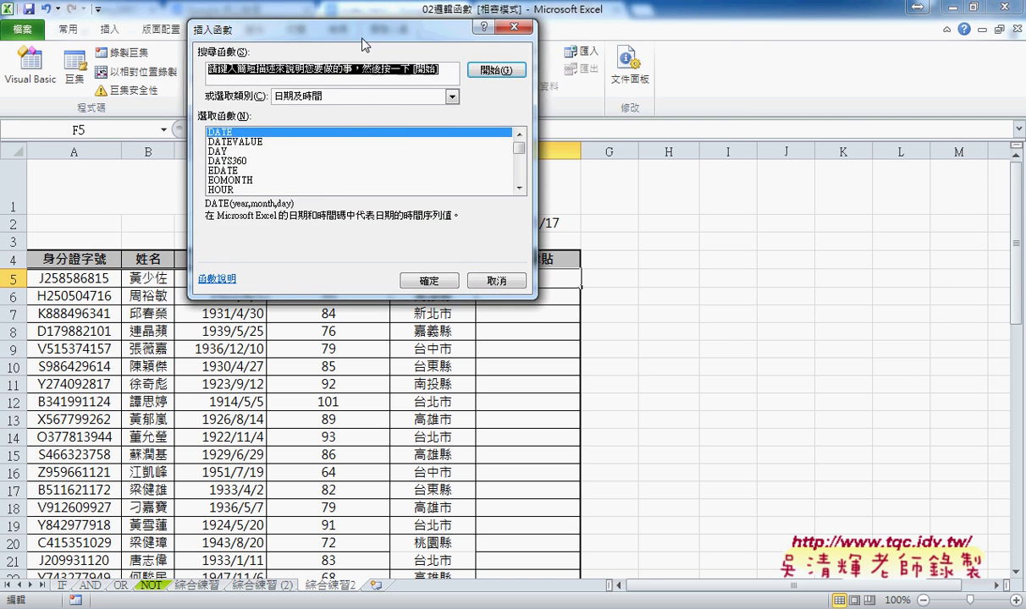
drag(363, 44, 758, 104)
click(766, 157)
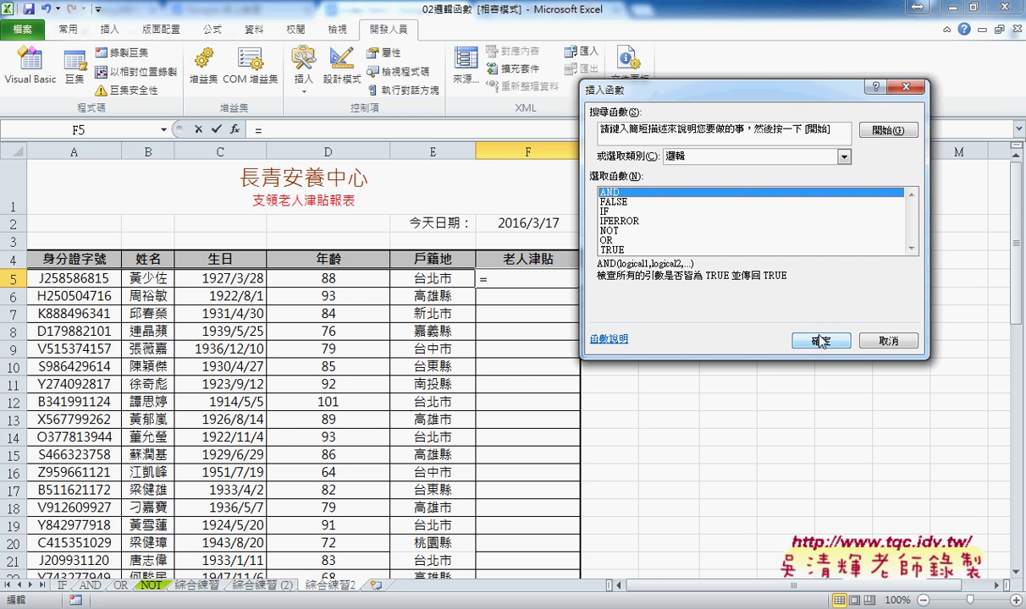
click(602, 212)
click(810, 342)
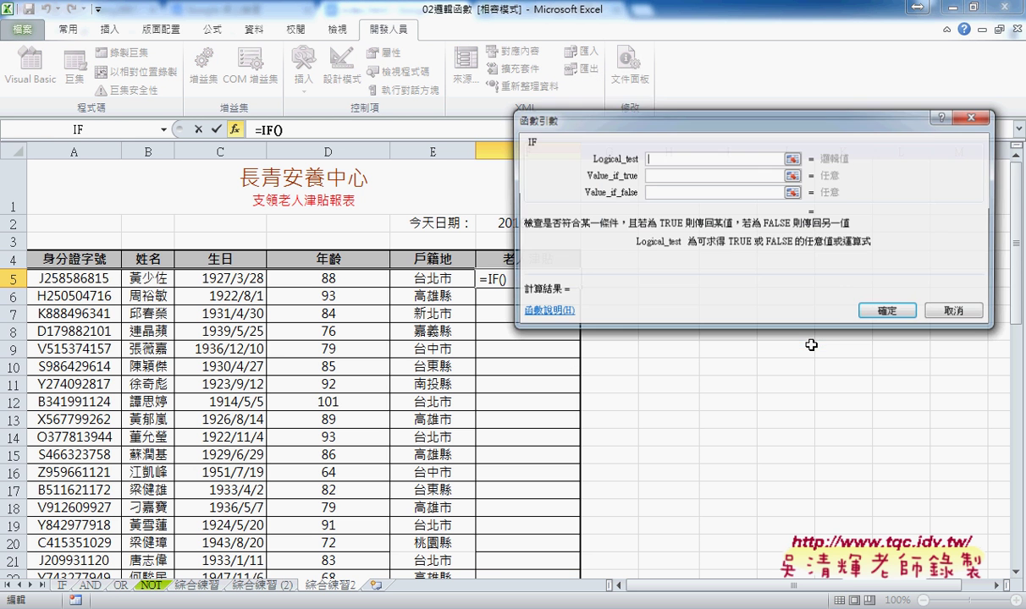
drag(652, 125, 734, 136)
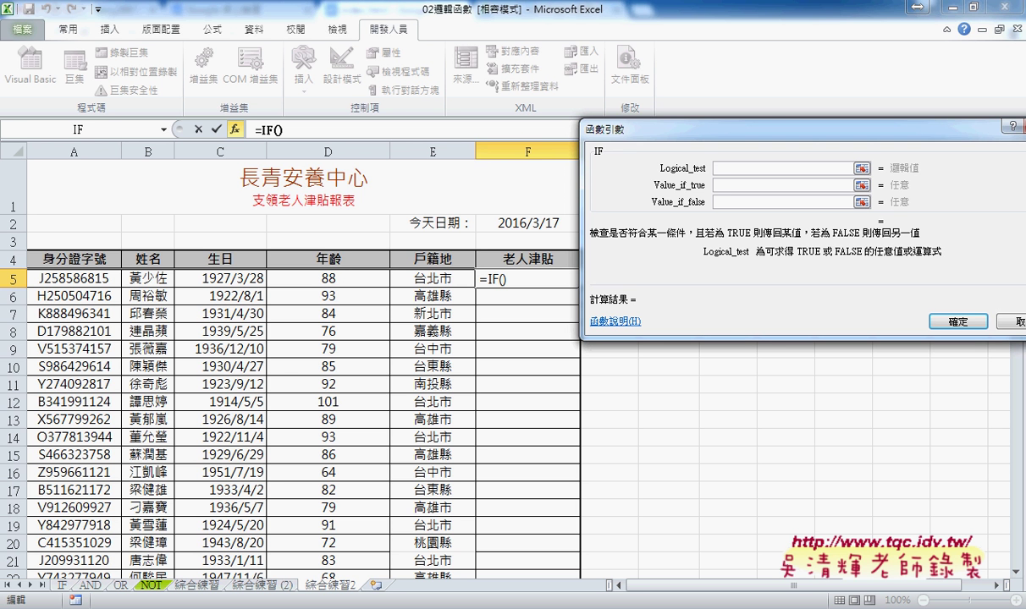
Set the IF Logical_test to AND(D5>=70,RIGHT(E5,2)="北市")
text(and)
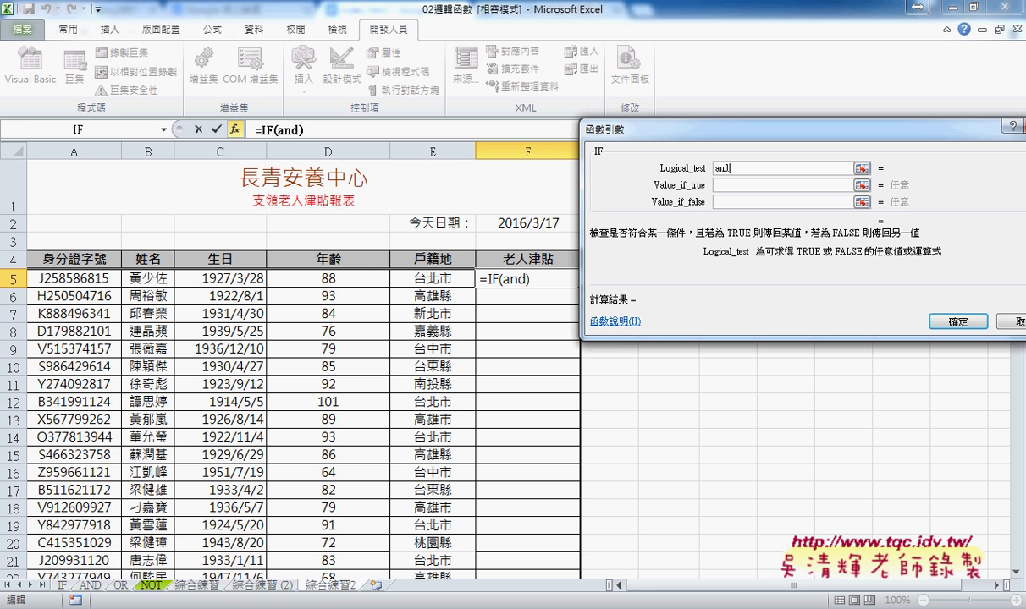
text(()
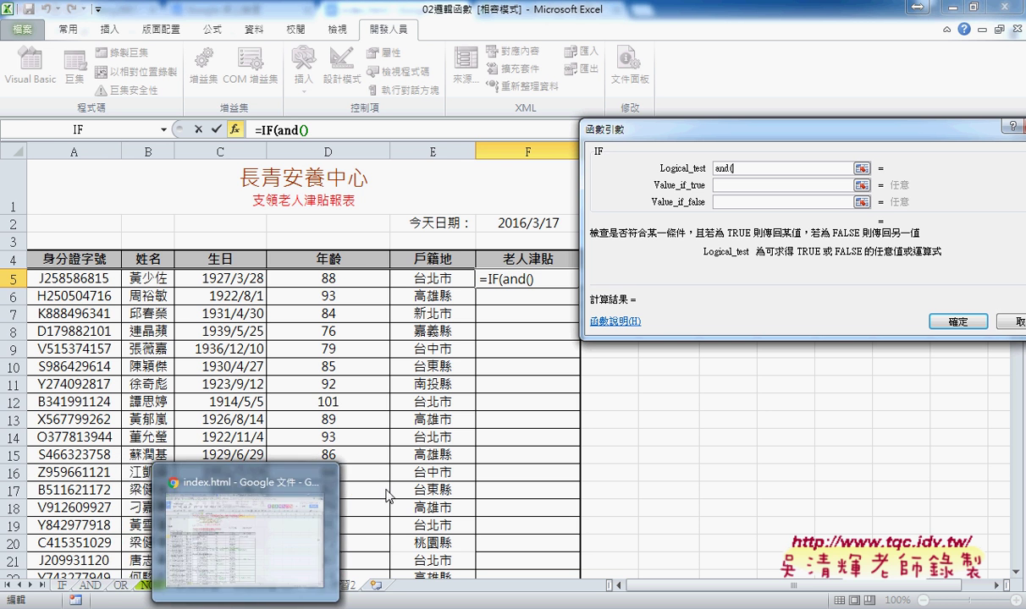
click(359, 280)
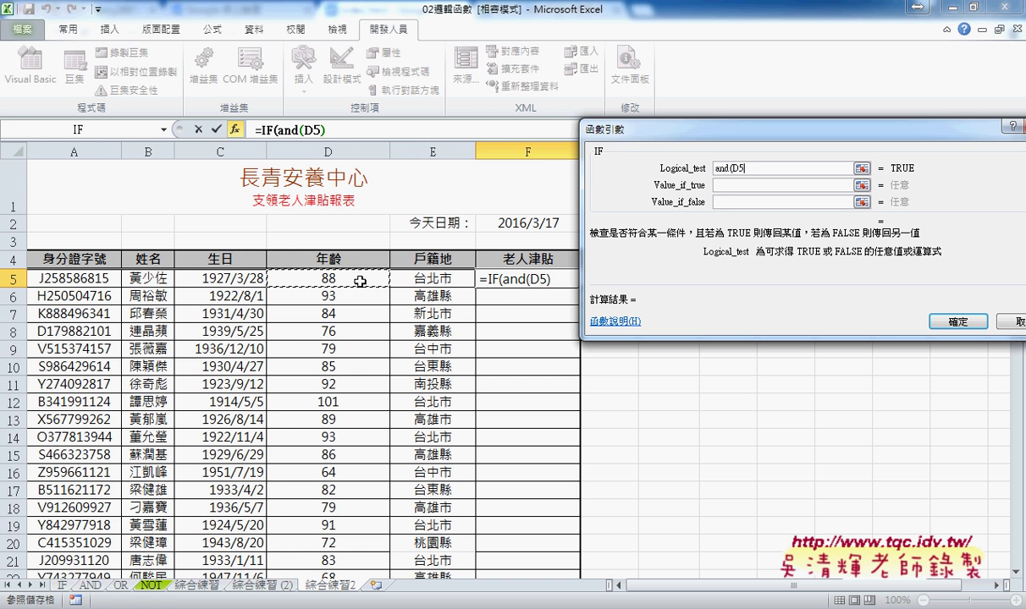
text(>=7)
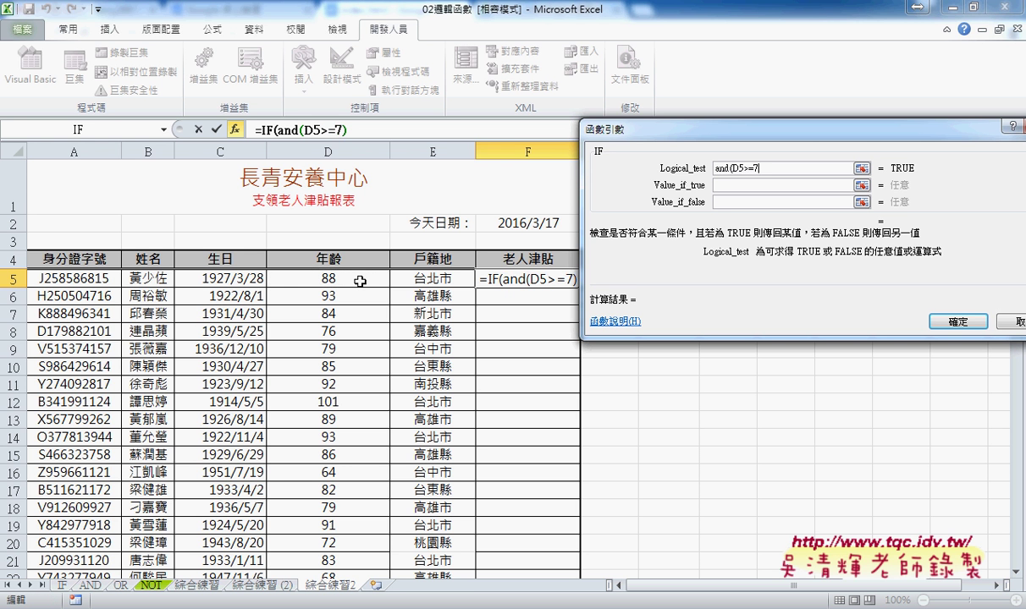
text(0,)
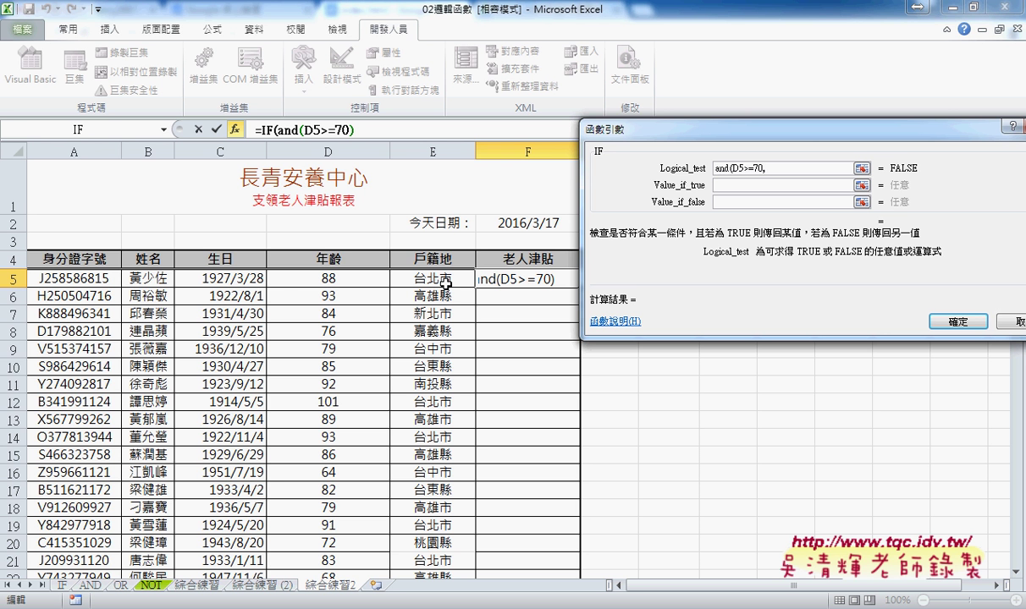
text(ri)
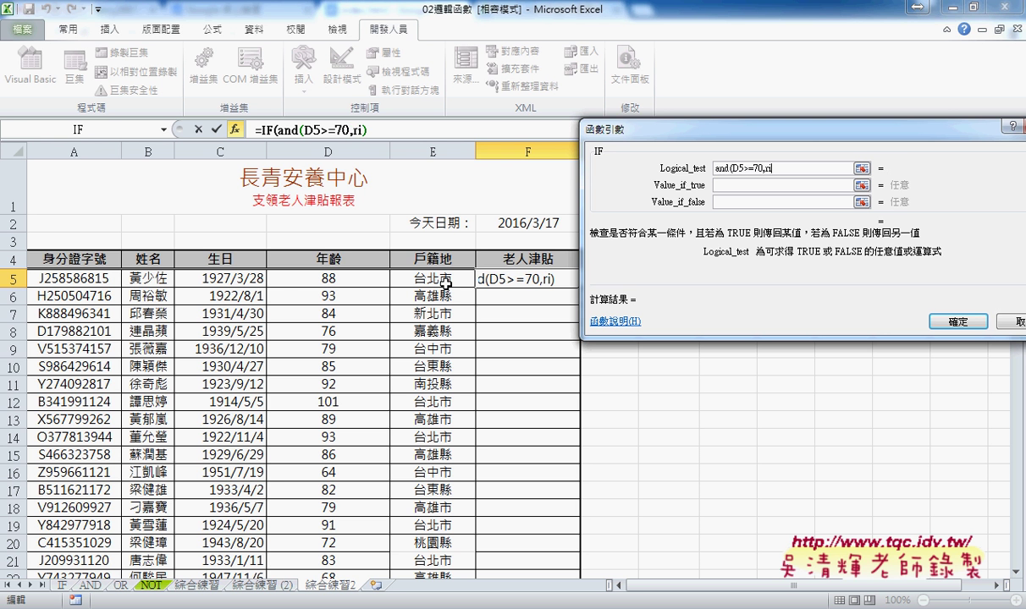
text(ght)
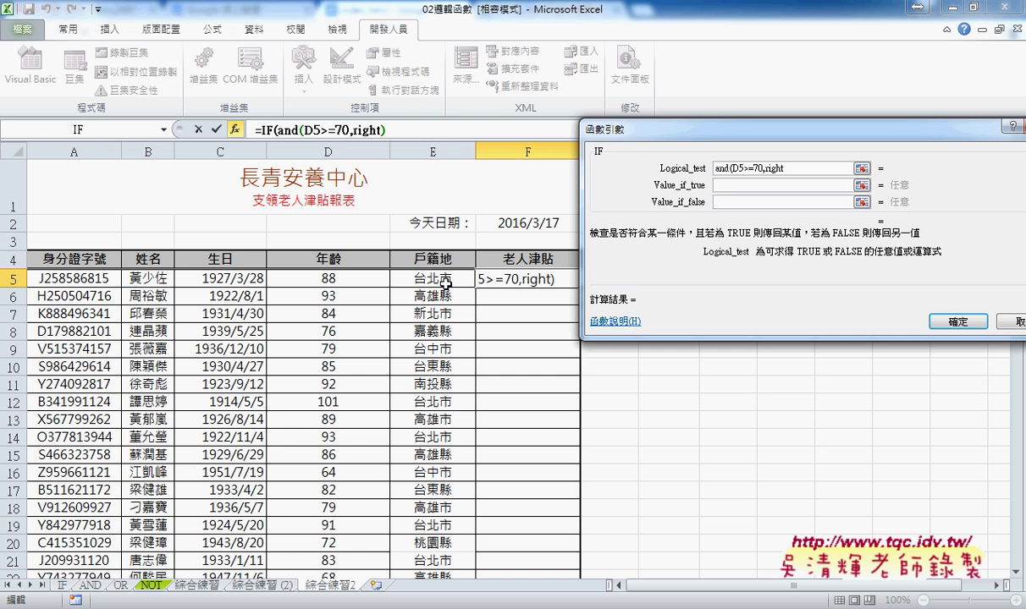
text(()
click(446, 282)
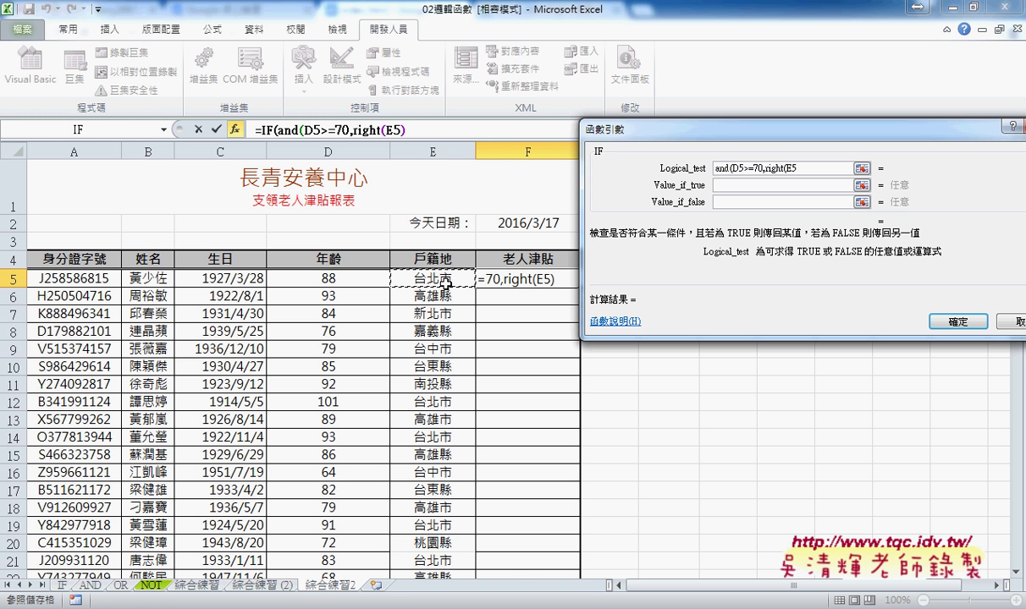
text(,2)
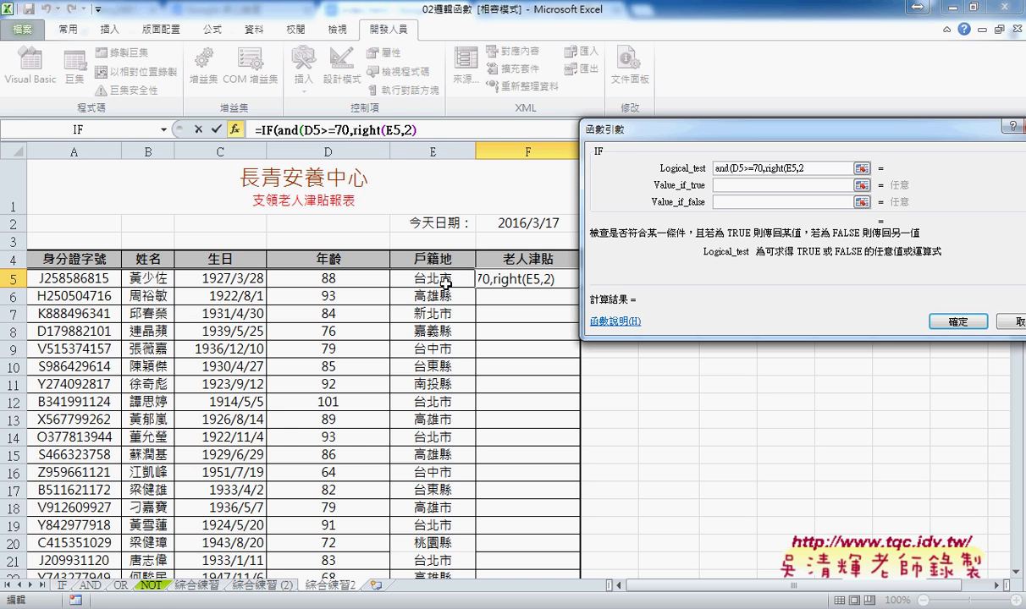
text())
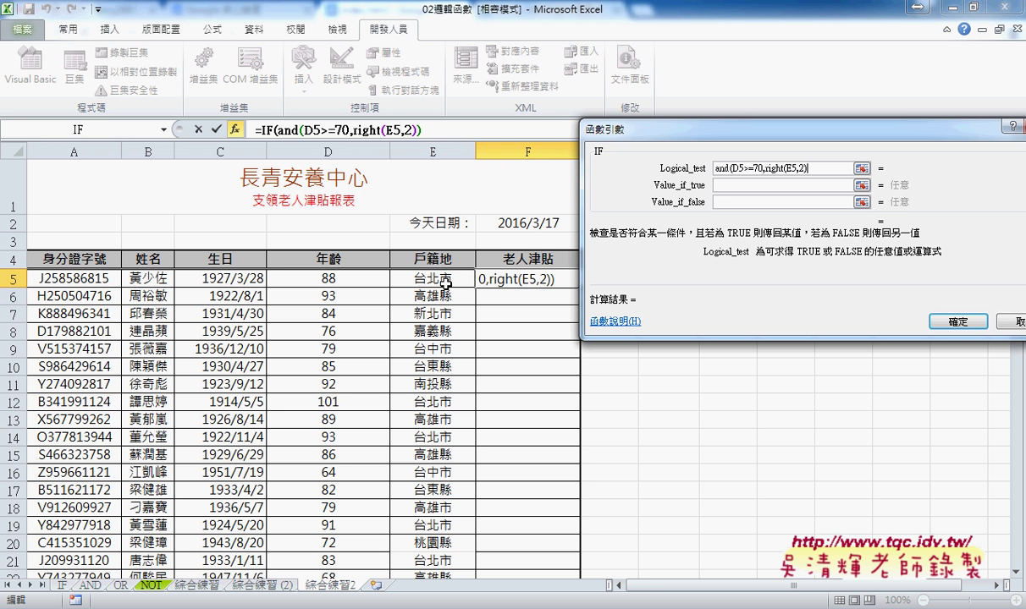
text(="")
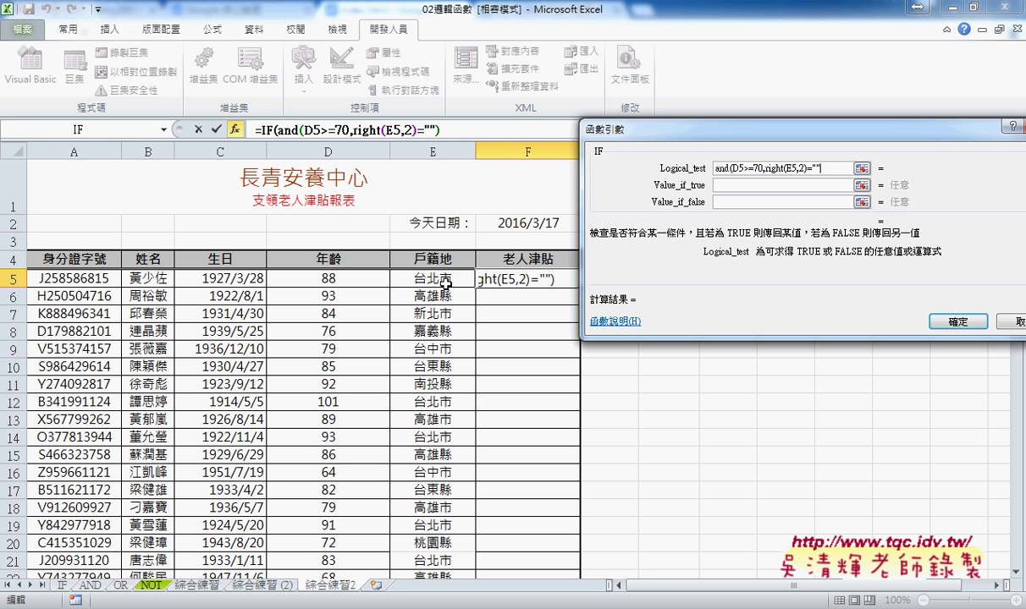
key(Left)
text(b)
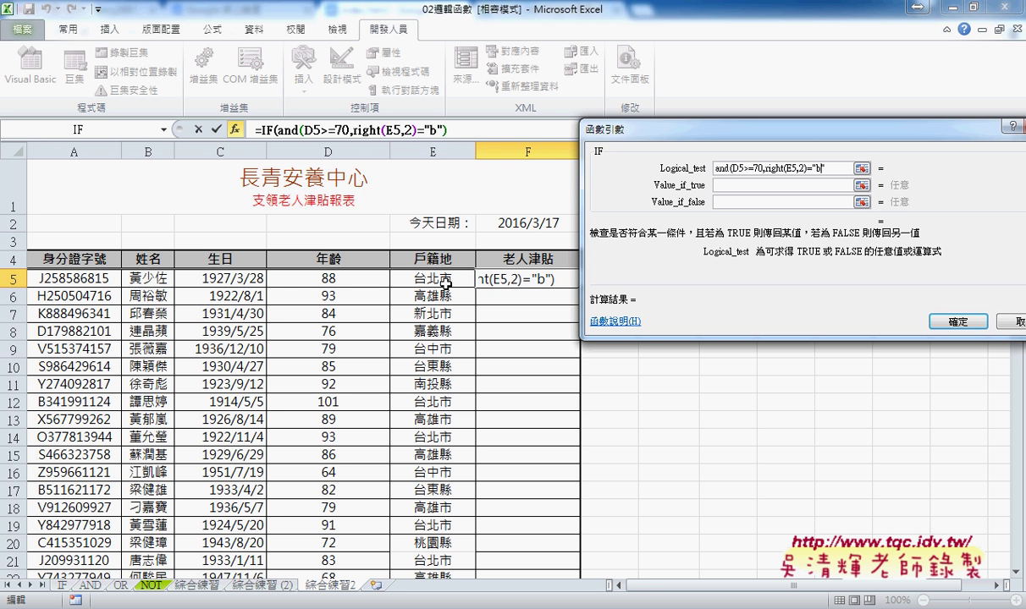
text(q)
key(BackSpace)
key(BackSpace)
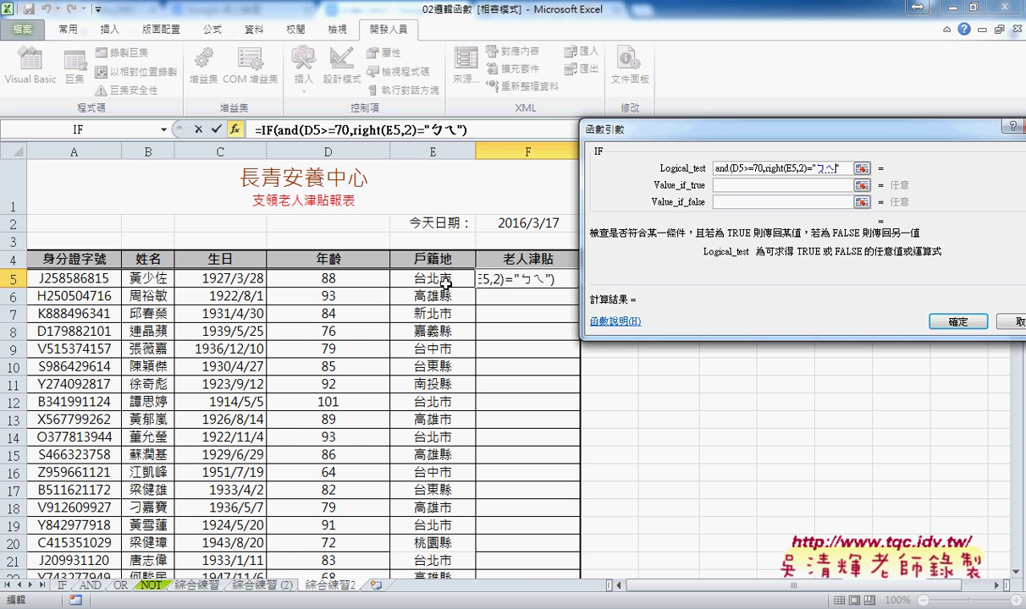
text(北市)
key(Return)
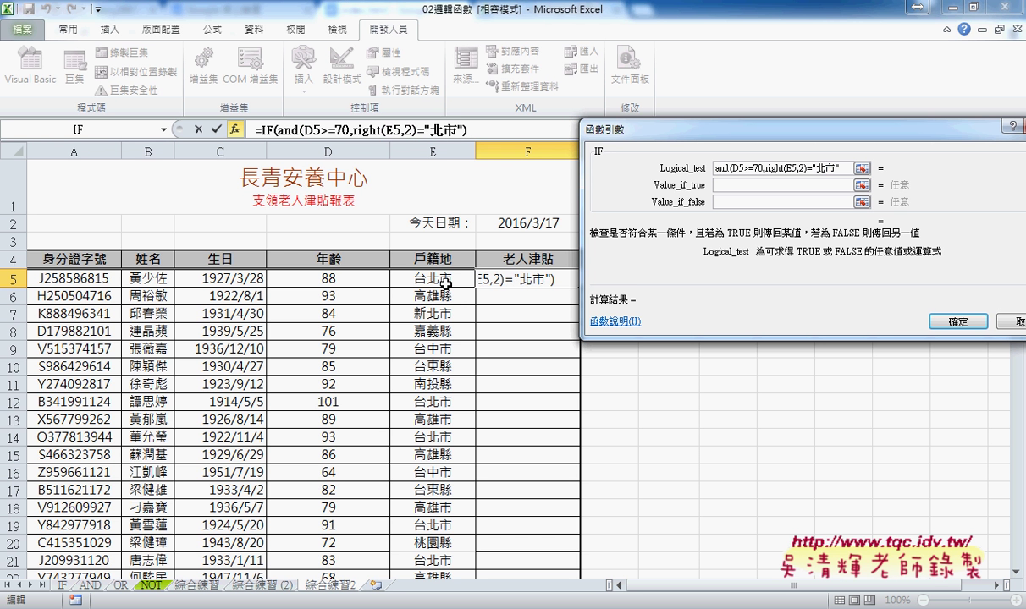
key(Right)
text())
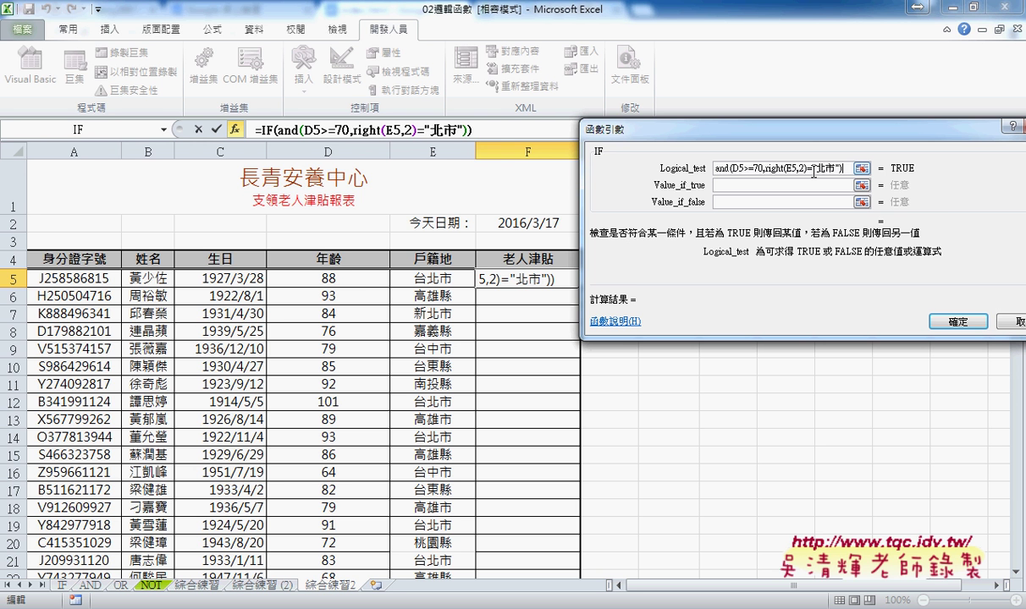
Enter 符合條件 as Value_if_true and begin 不符合條件 as Value_if_false
click(734, 184)
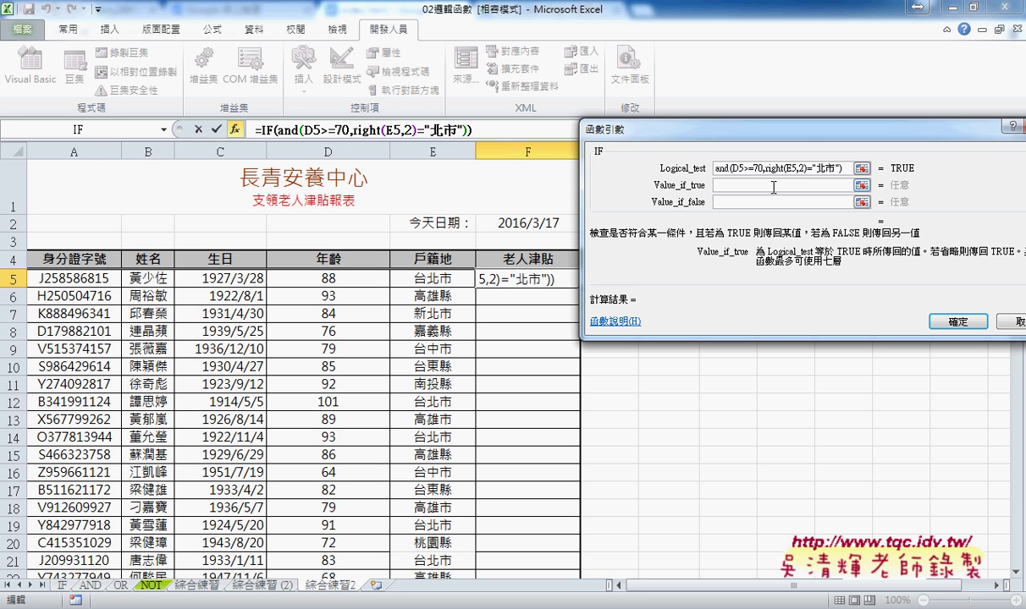
text(符合條件)
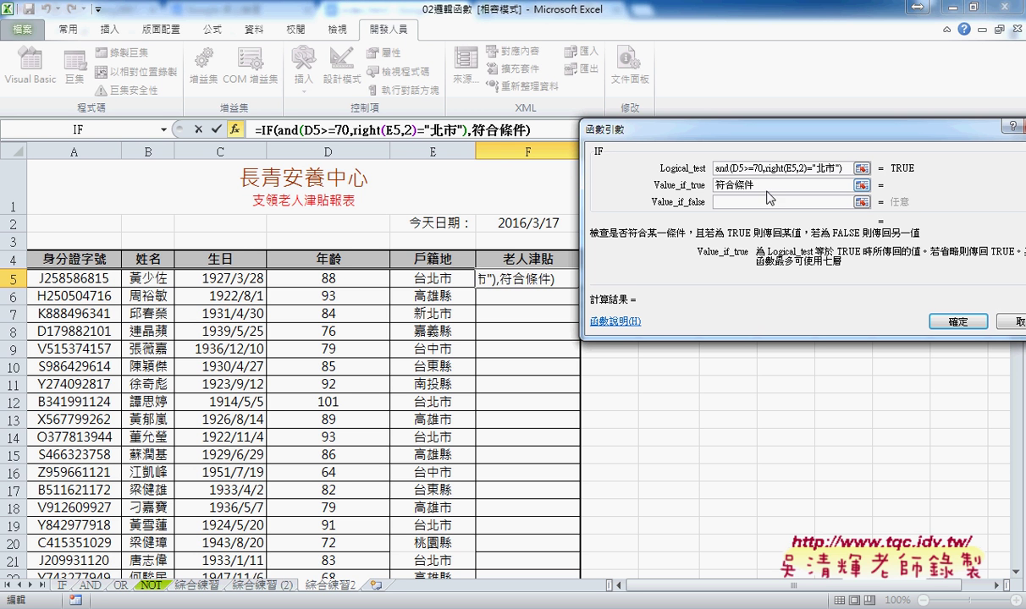
click(730, 202)
text(符合條件)
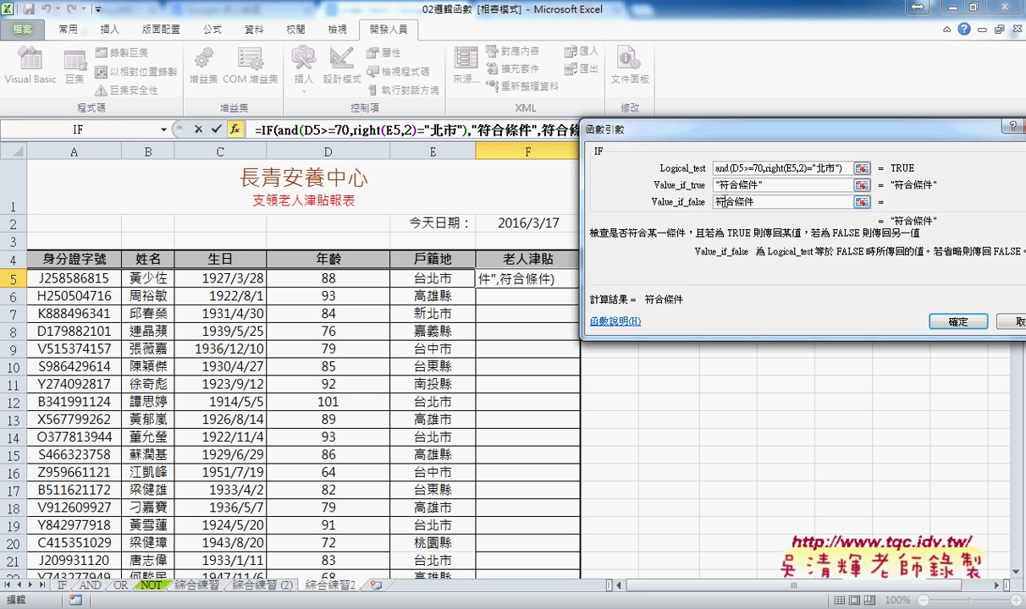
click(716, 202)
text(ㄨ不)
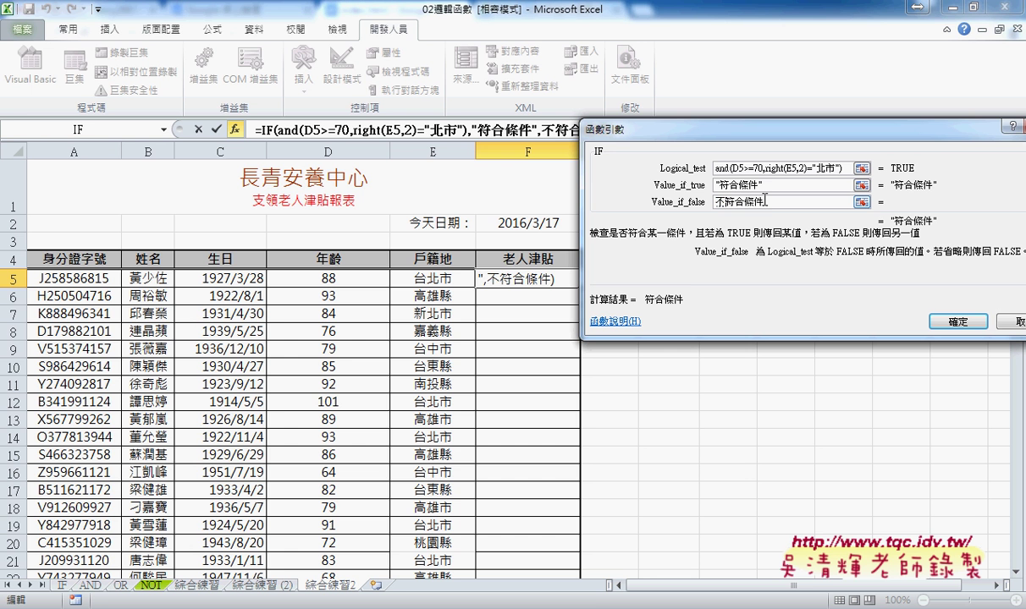
Confirm F5's IF formula with 不符合條件 as the false result and fill it down column F
click(731, 183)
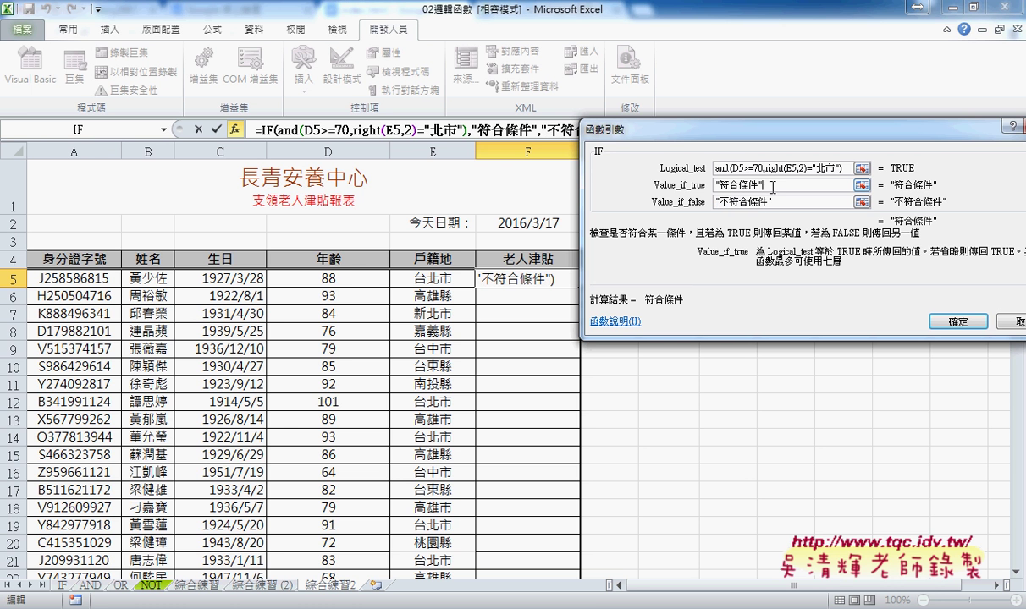
click(958, 322)
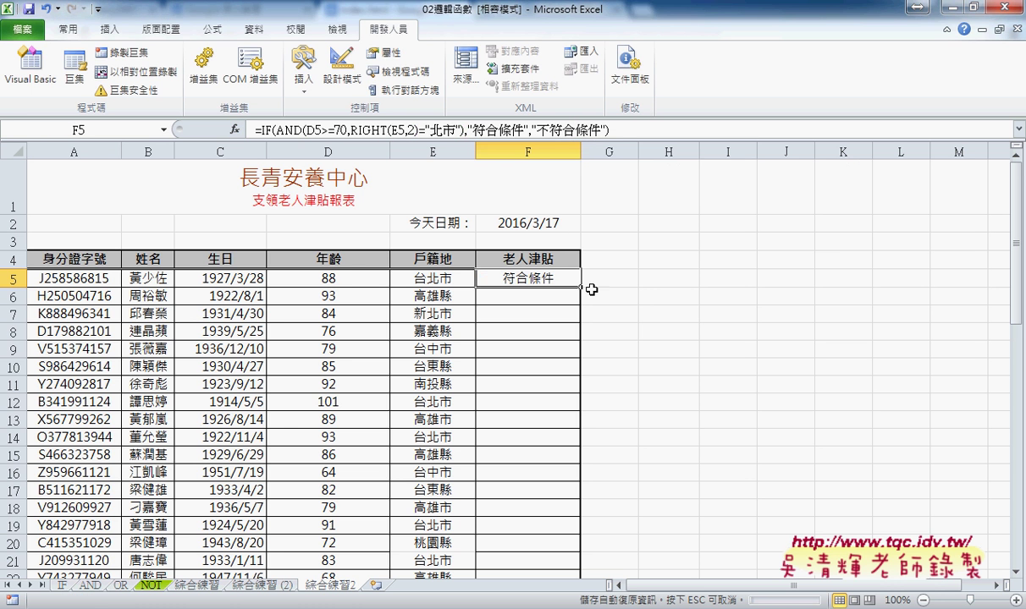
double_click(580, 288)
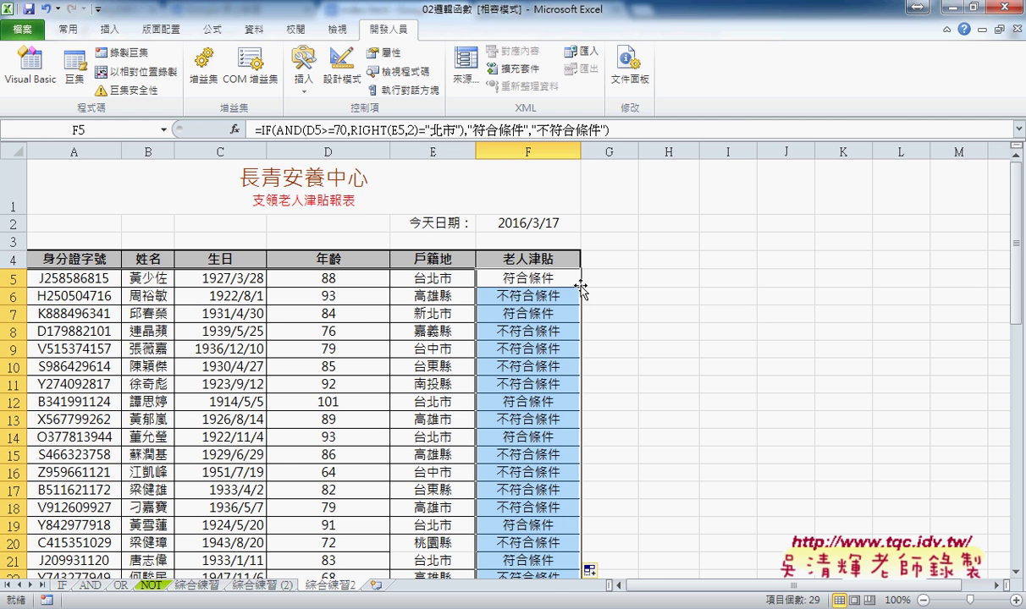
Compare the residences in E5 and E7 with the copied formula in F7, then return to F5's formula
click(421, 292)
click(440, 315)
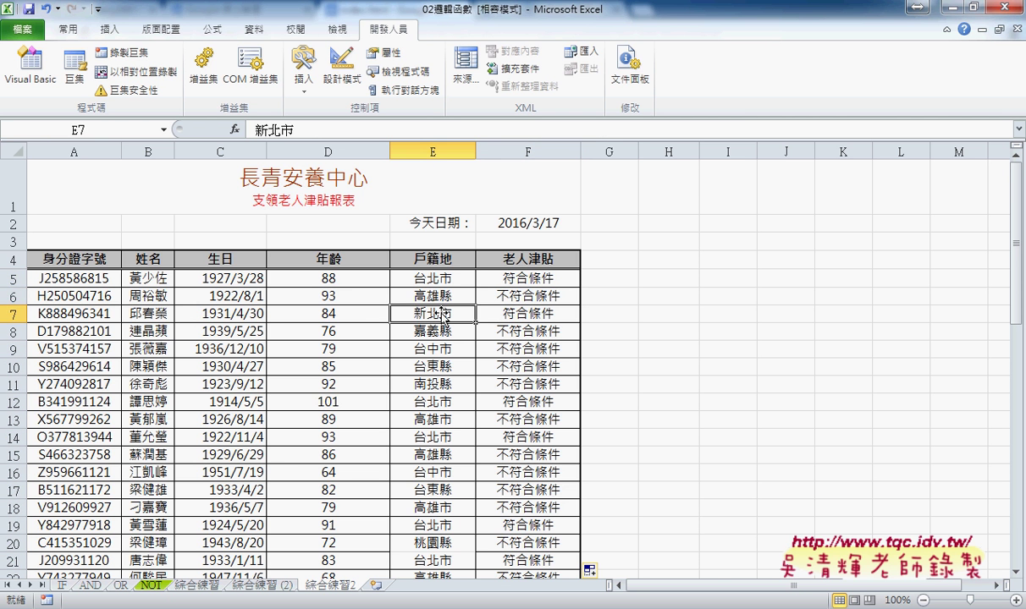
click(415, 273)
click(423, 309)
click(505, 311)
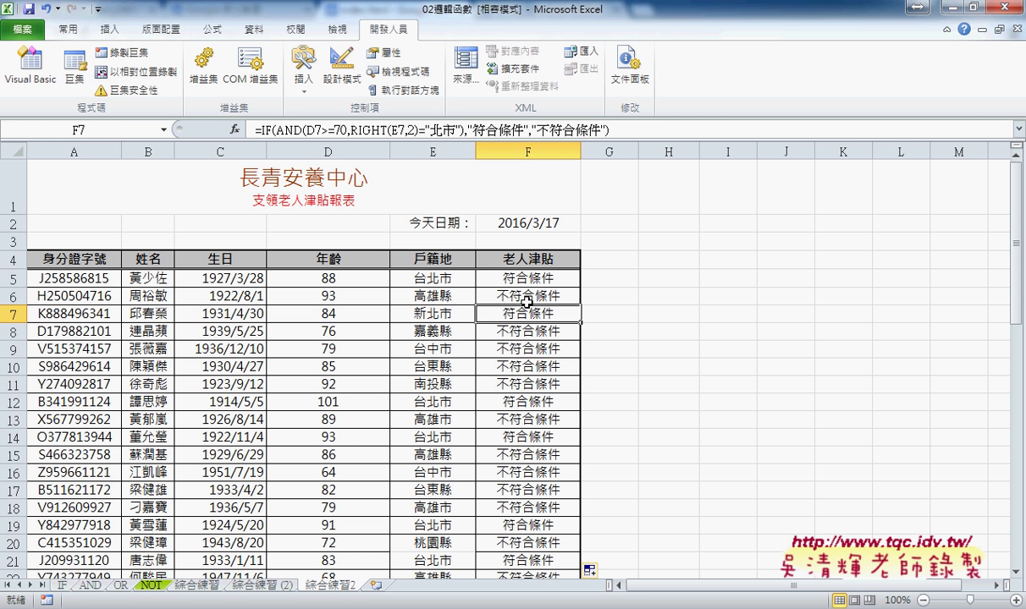
click(510, 278)
click(293, 127)
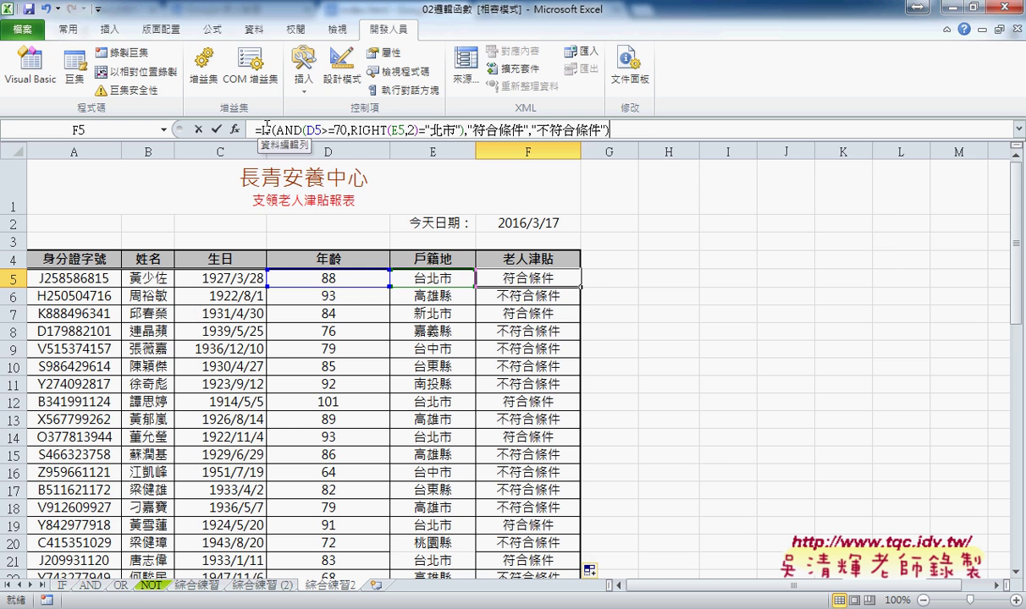
Reopen F5's IF function arguments and select RIGHT in the Logical_test box
click(234, 130)
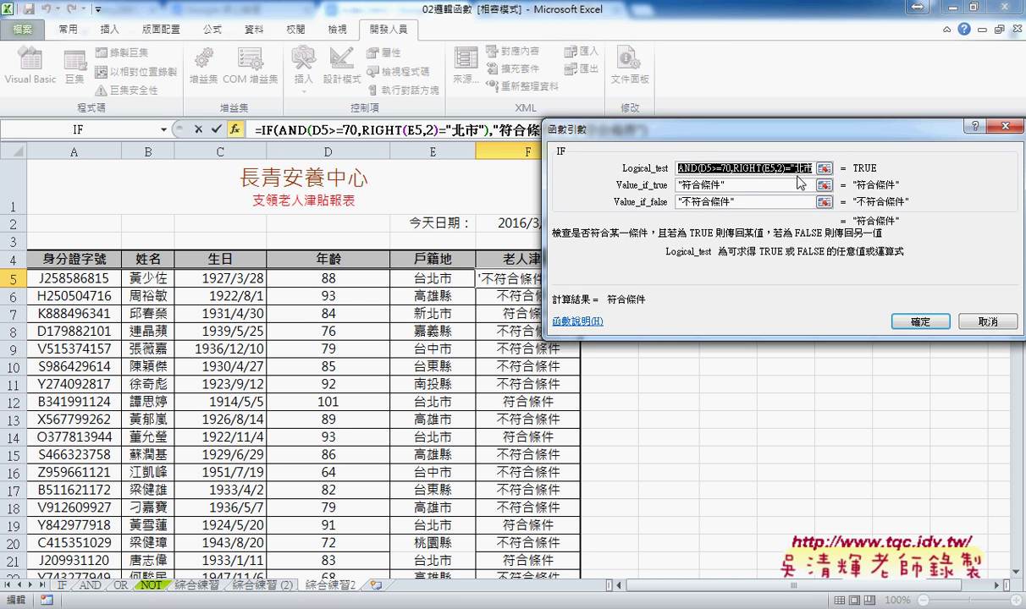
click(733, 167)
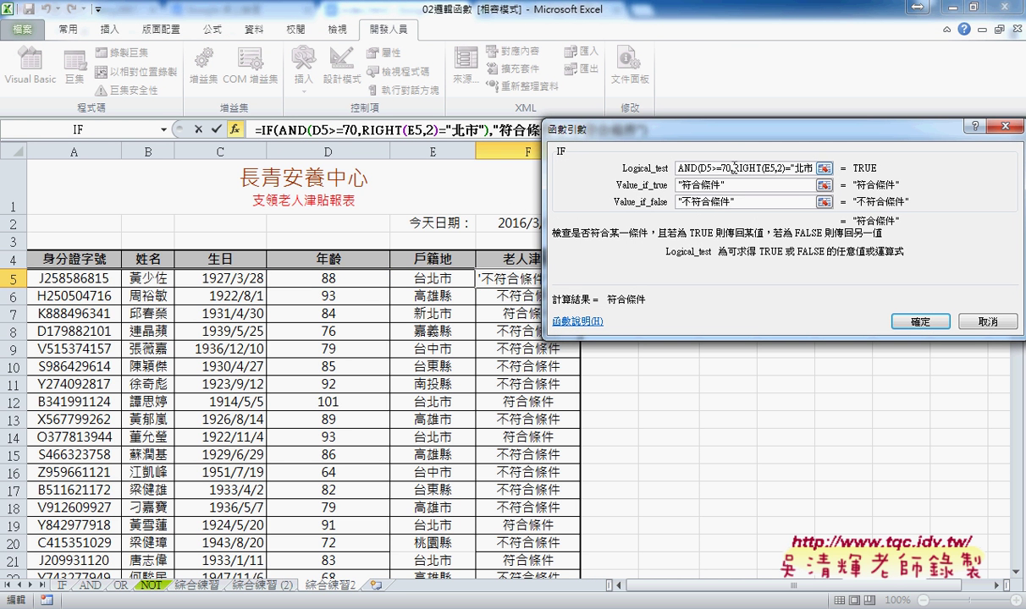
drag(732, 166, 762, 167)
Replace RIGHT with OR in the logical test, delete the leftover text, and insert E5
text(ㄜ)
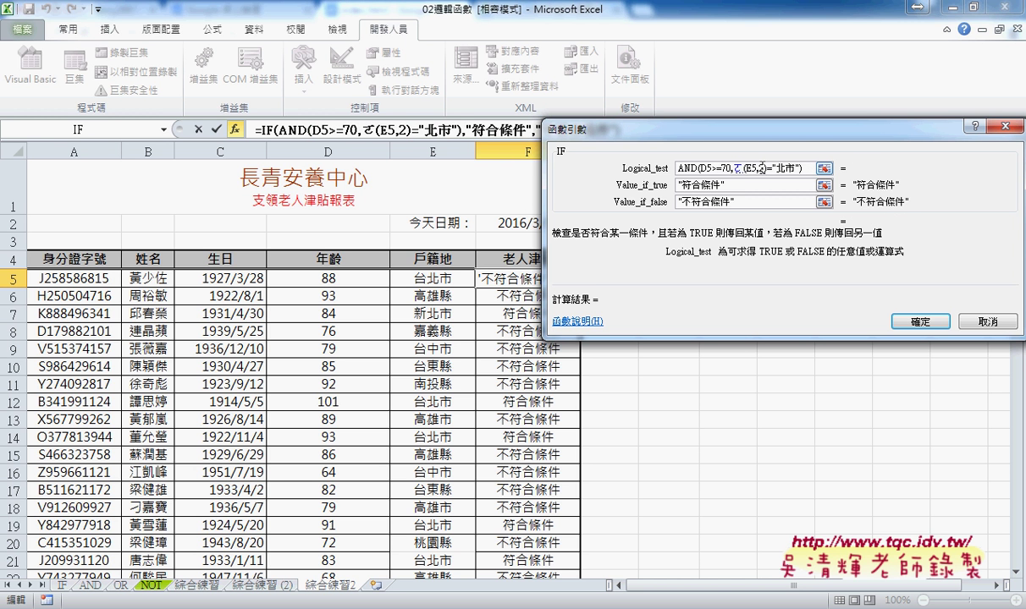
key(BackSpace)
text(or)
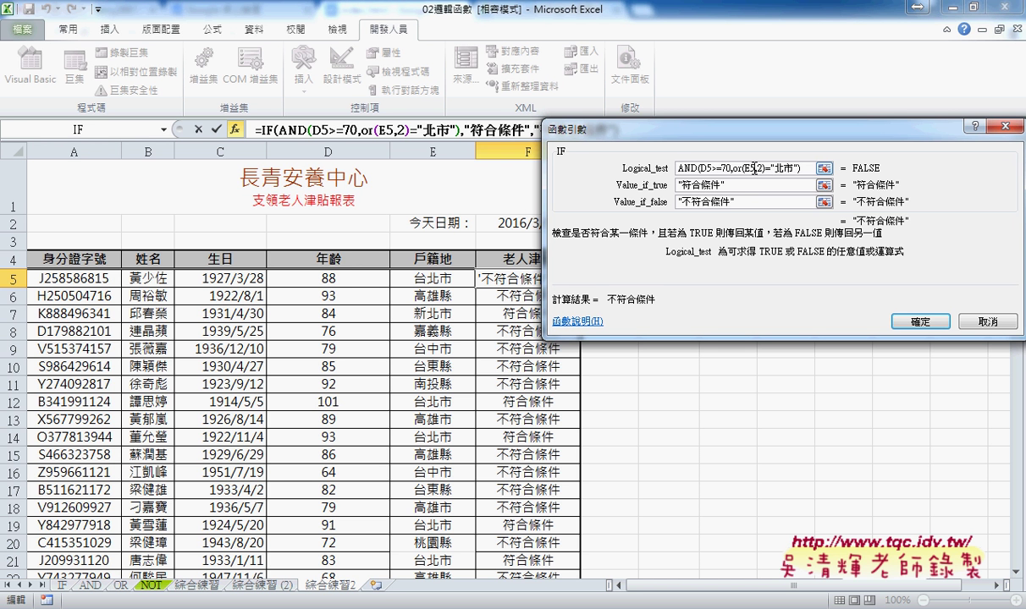
drag(748, 169, 771, 169)
key(Delete)
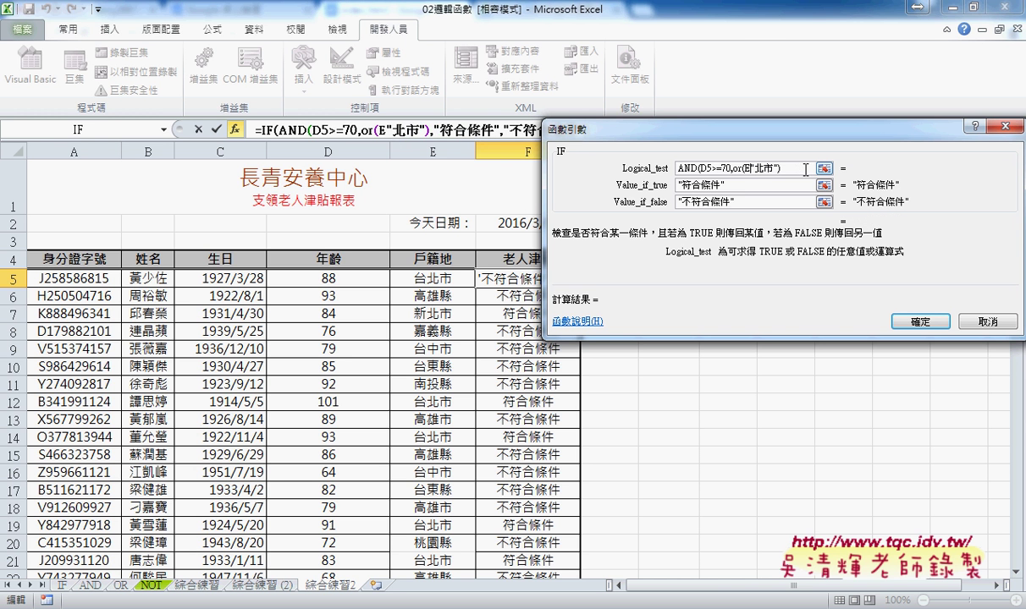
key(BackSpace)
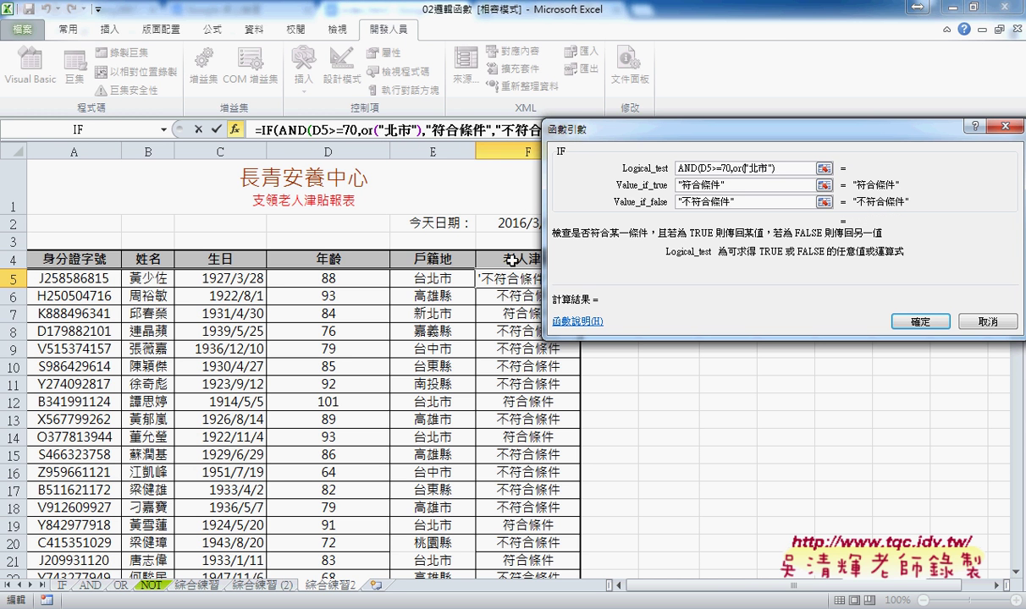
click(447, 278)
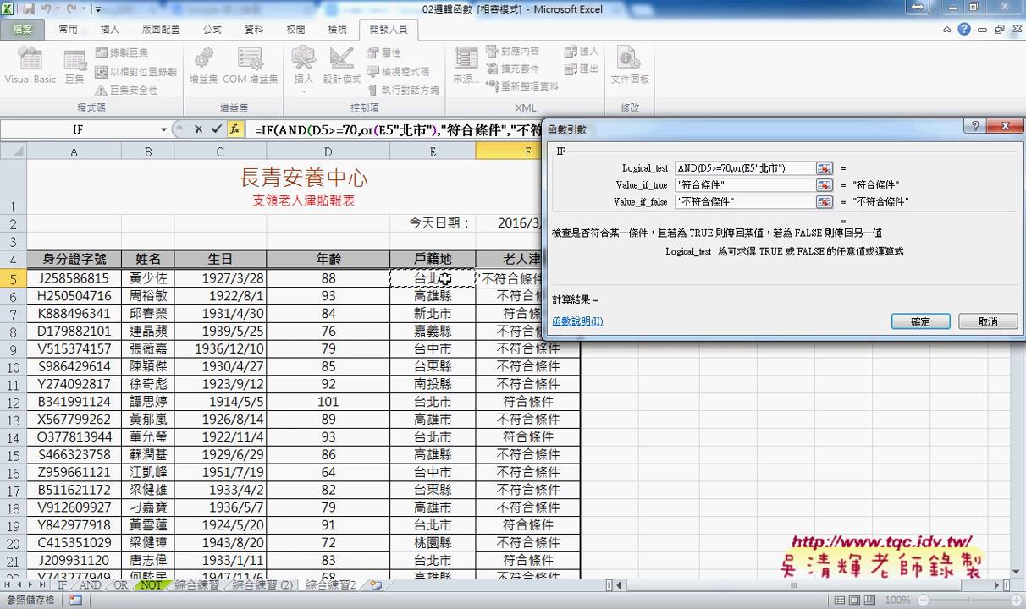
Build the comparisons E5="台北市",E5="新北市" inside OR and move the dialog aside
text(=")
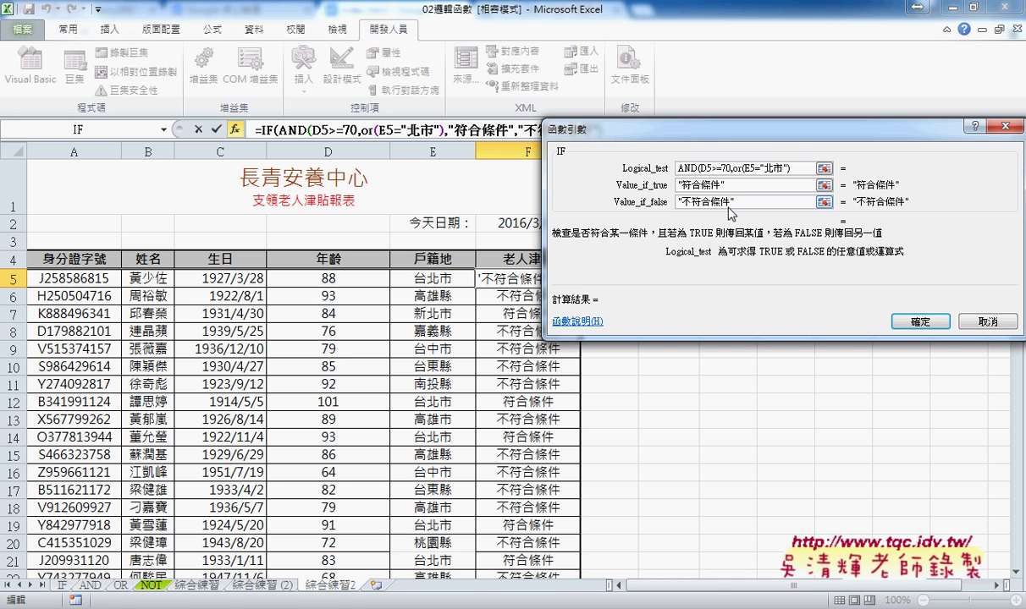
text(台)
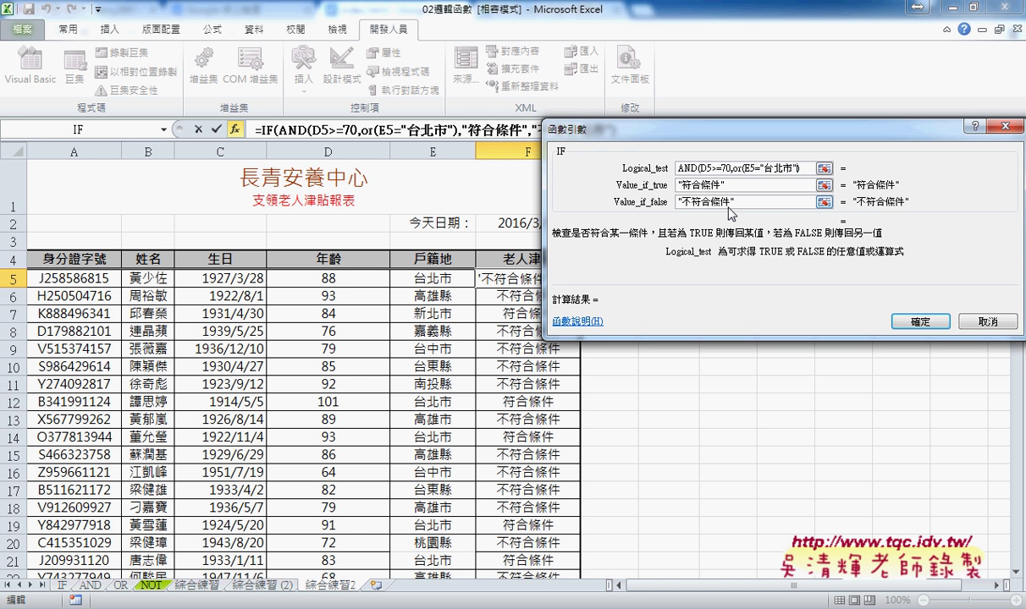
text(,)
key(shift+Left)
key(shift+Left)
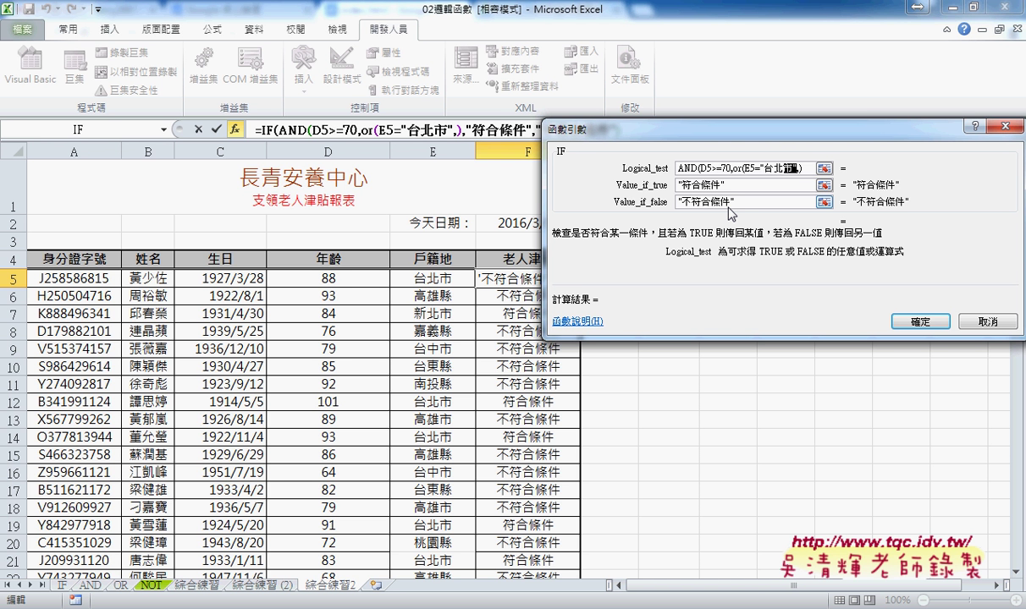
key(shift+Left)
key(shift+Left)
key(shift+Left)
key(shift+Left)
key(shift+Left)
key(shift+Left)
key(ctrl+c)
key(Left)
key(Right)
key(Right)
key(Right)
key(Right)
key(Right)
key(Right)
key(Right)
key(ctrl+v)
key(Left)
key(Left)
key(Left)
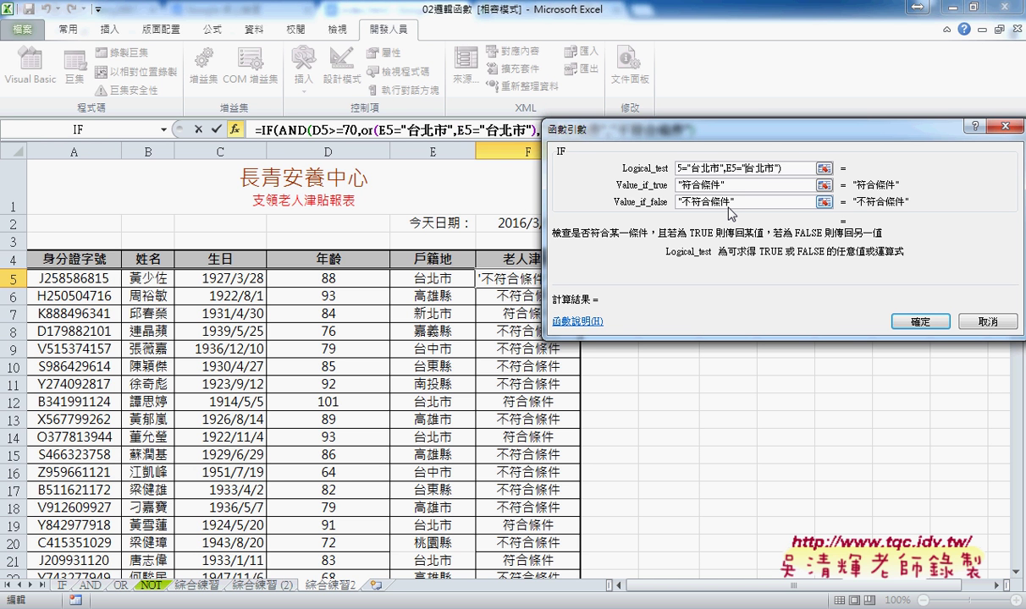
key(shift+Right)
key(Delete)
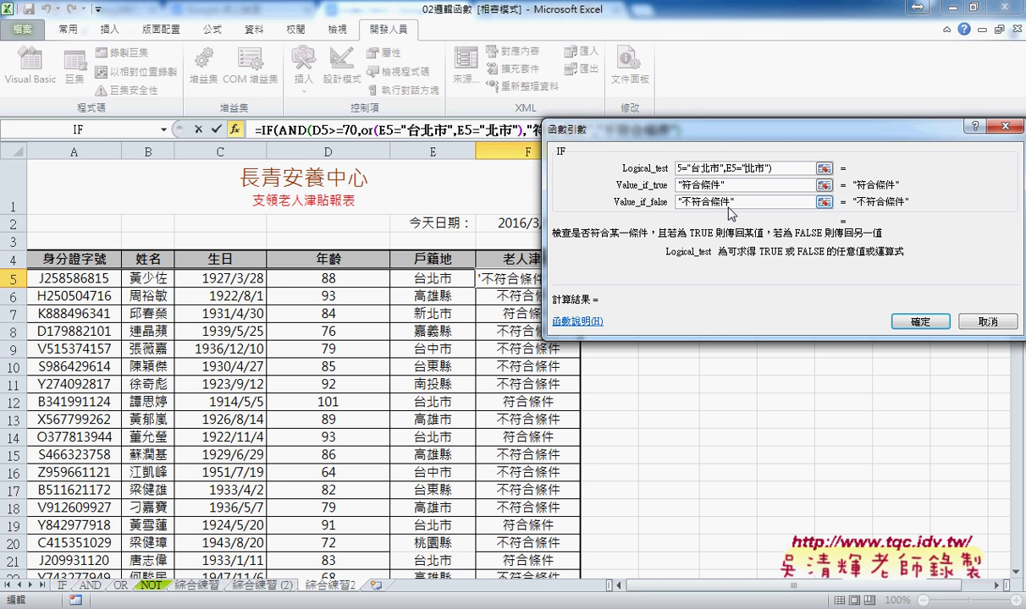
text(新)
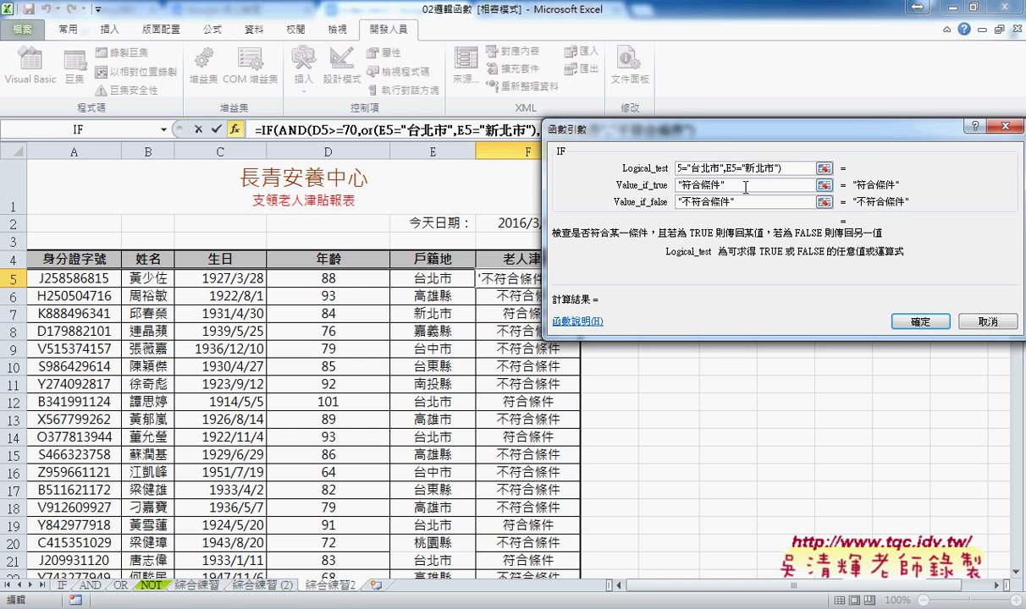
click(768, 184)
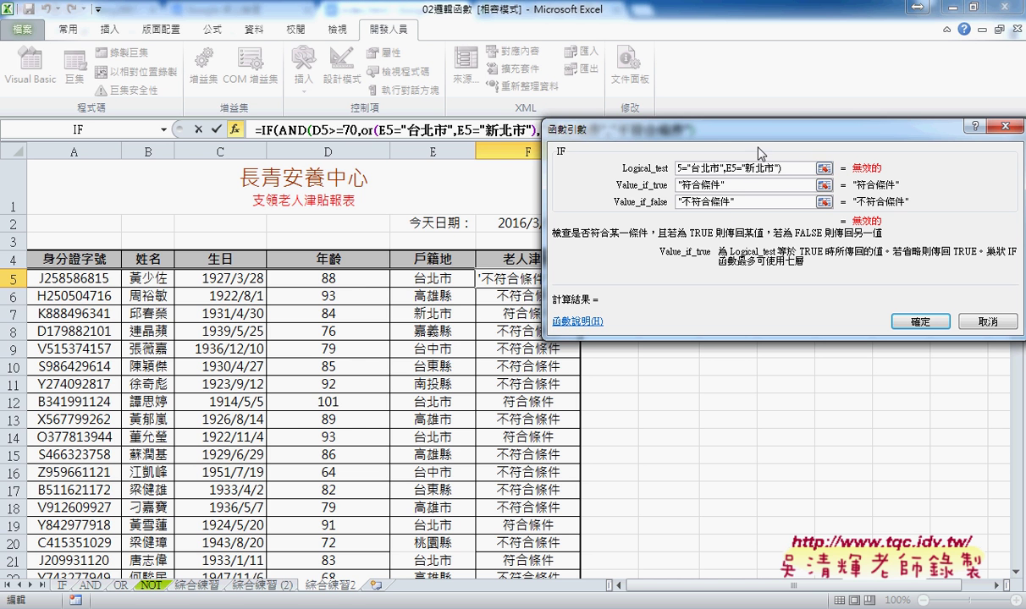
drag(733, 135, 502, 225)
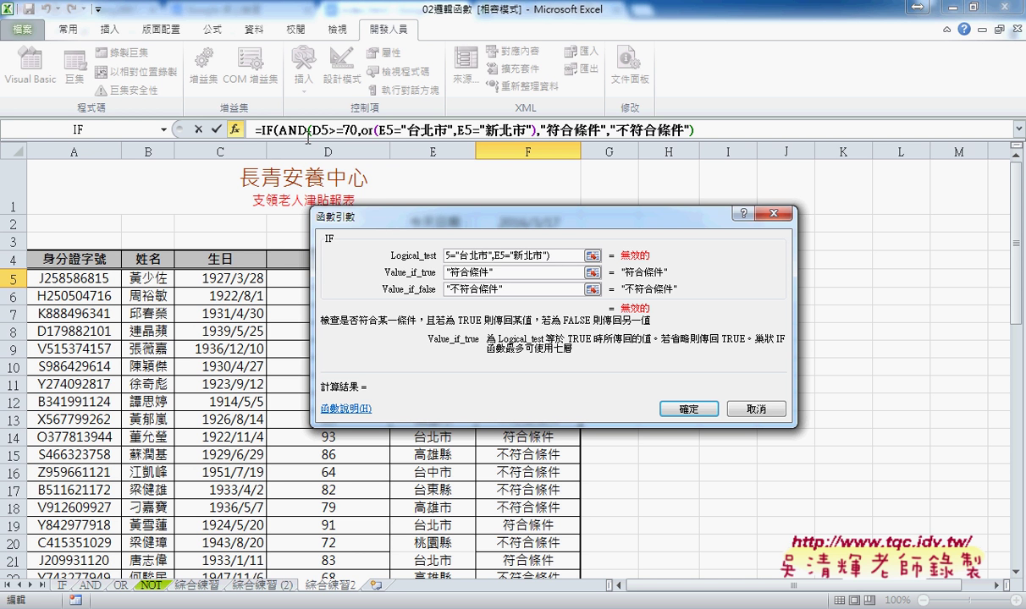
Add the closing parenthesis so the logical test evaluates TRUE, returning 符合條件
click(564, 254)
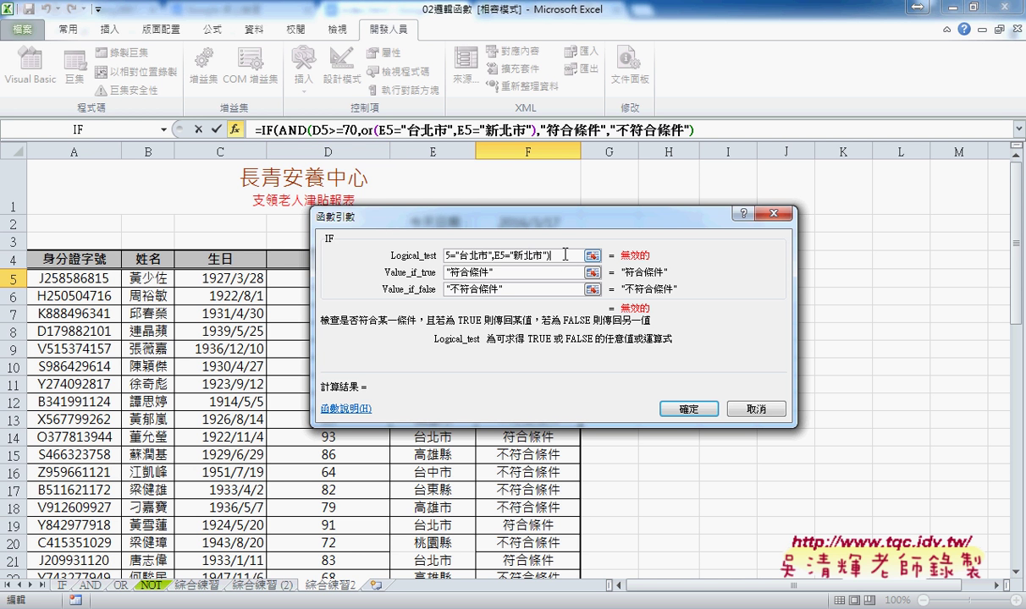
text())
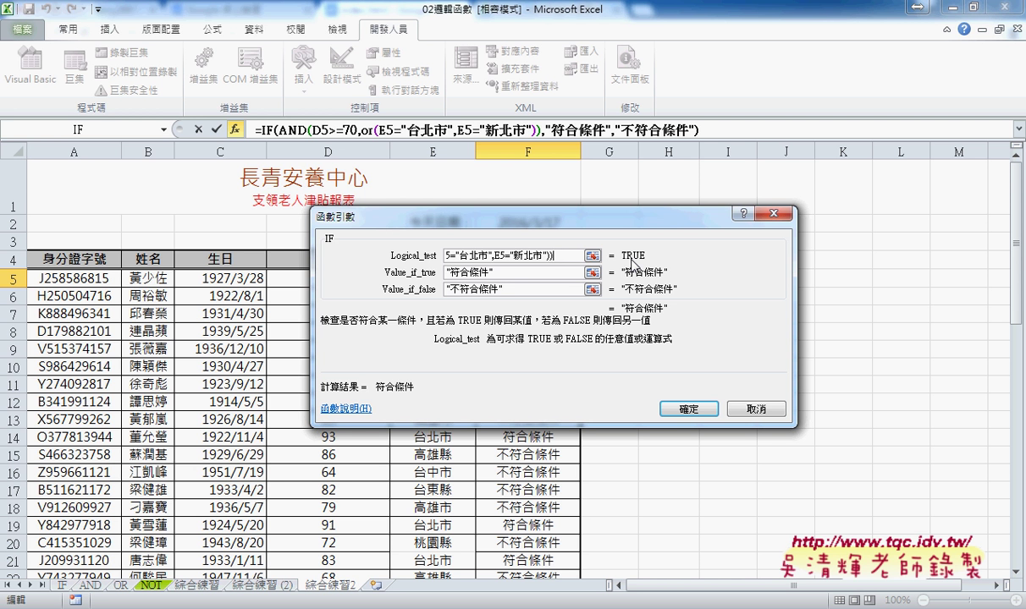
click(556, 272)
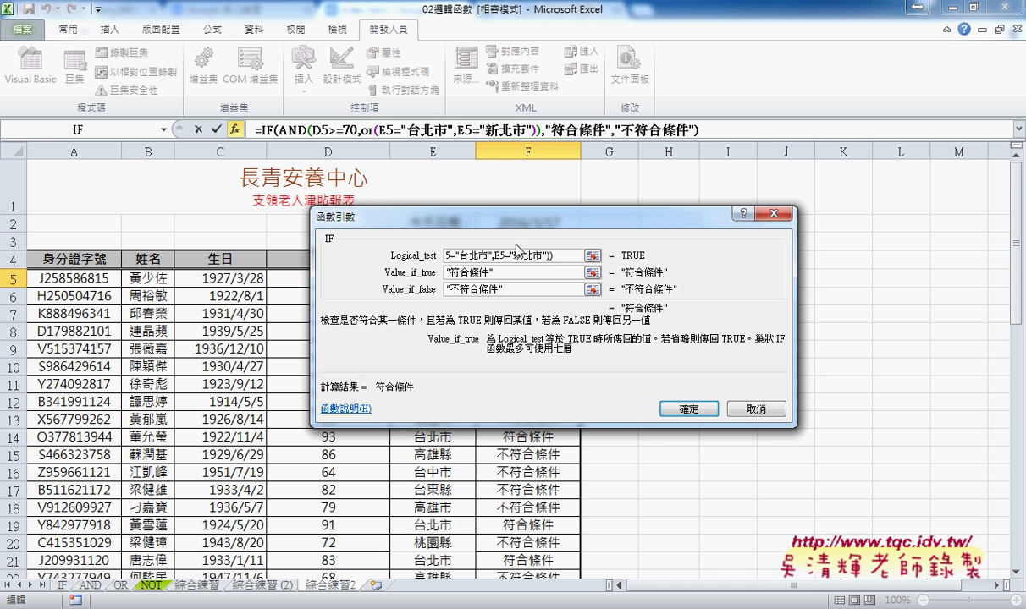
Reposition the dialog and annotate the OR function, its parentheses and the city comparisons
drag(521, 216, 480, 172)
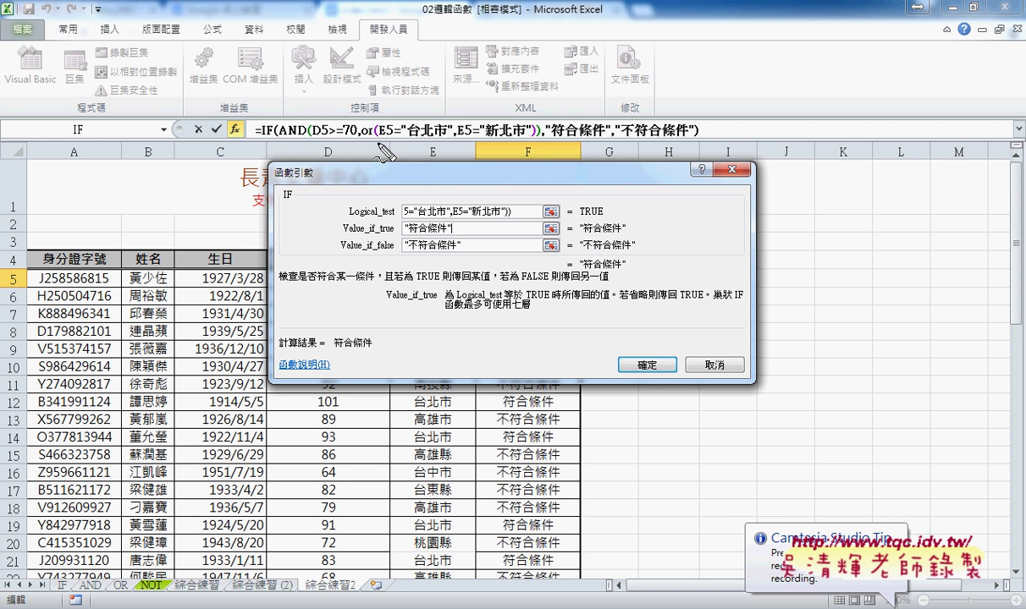
drag(361, 140, 370, 140)
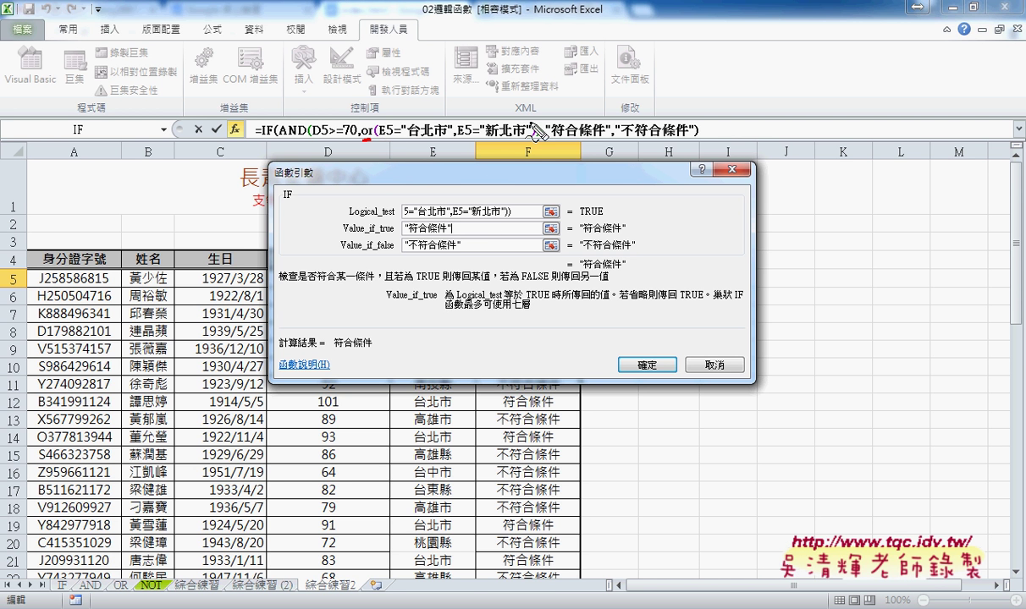
drag(521, 139, 533, 139)
drag(372, 139, 382, 140)
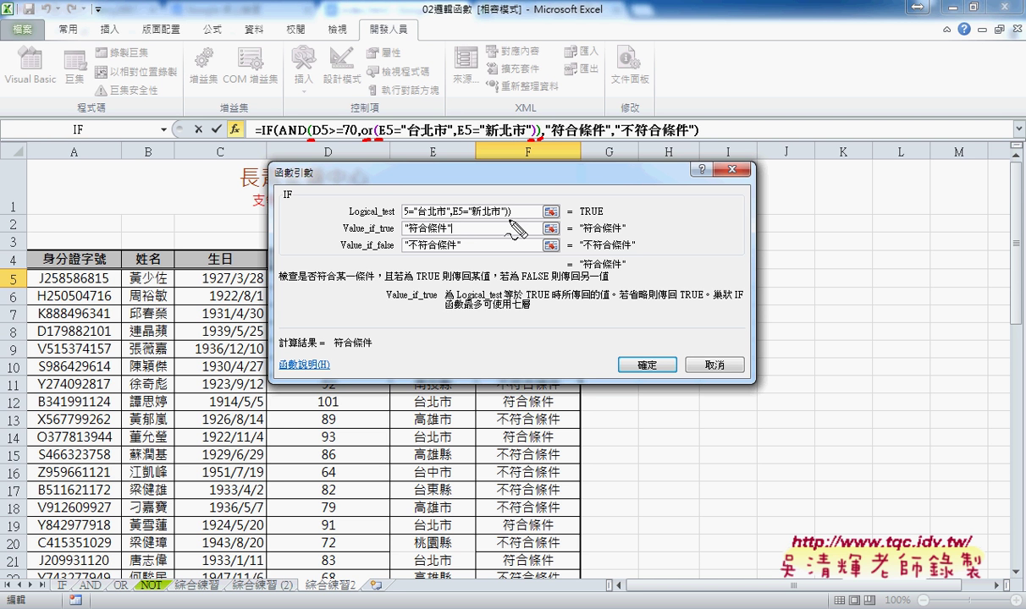
drag(510, 222, 372, 217)
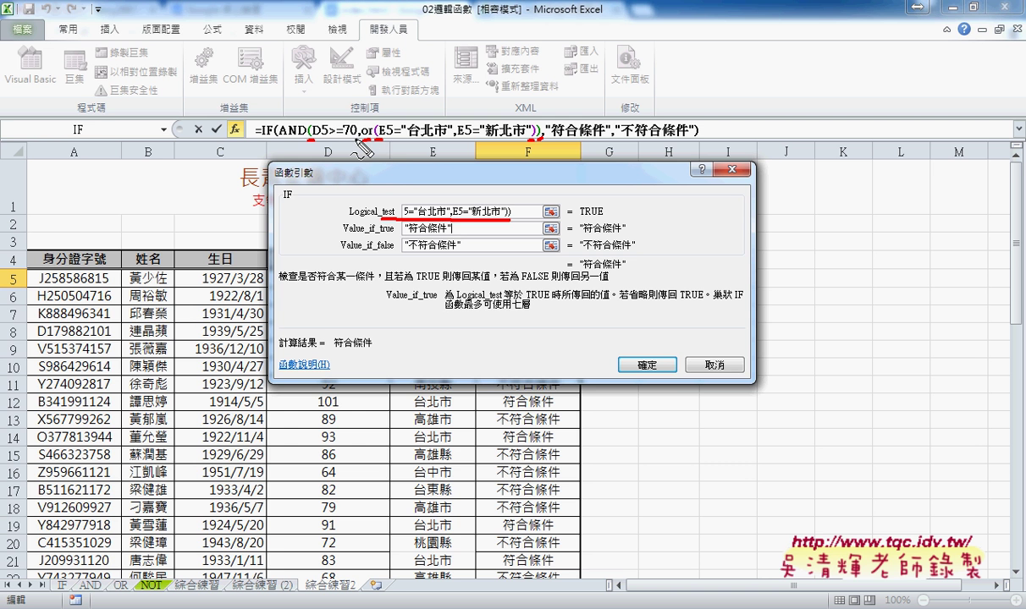
key(Escape)
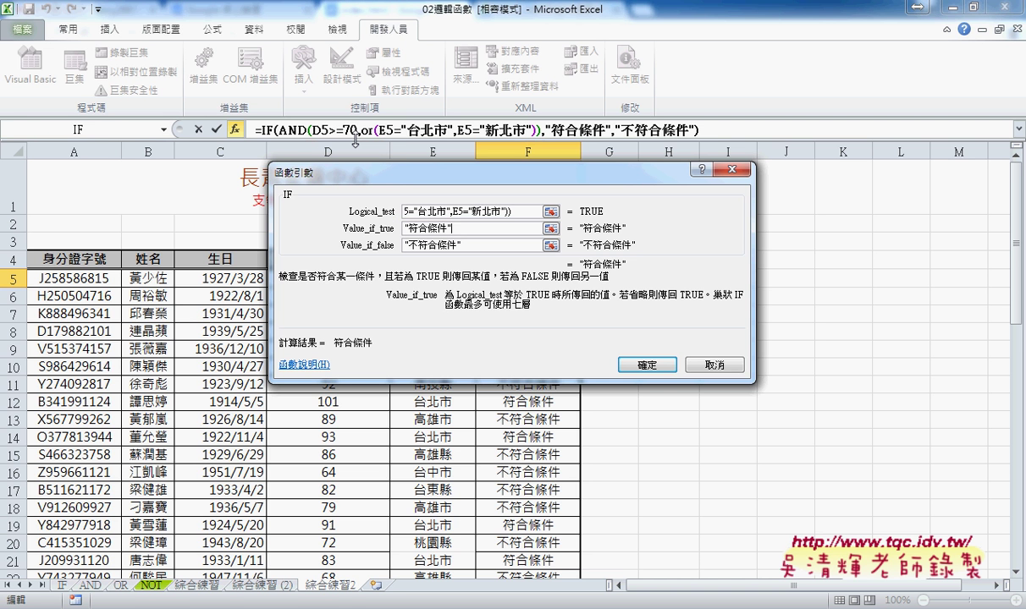
Confirm the revised OR-based IF formula in F5 and fill it down the 老人津貼 column
click(645, 364)
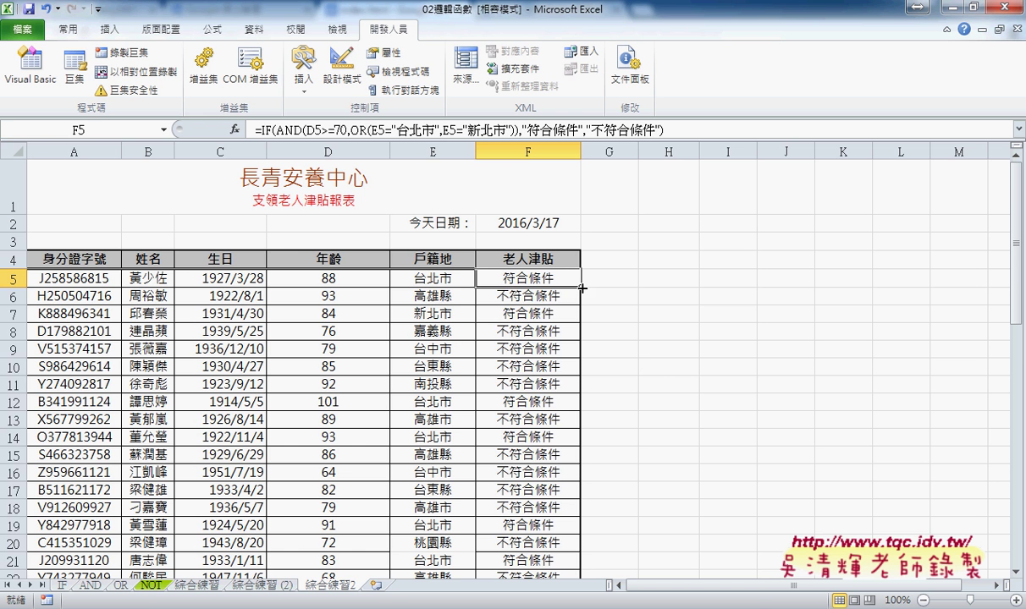
double_click(583, 288)
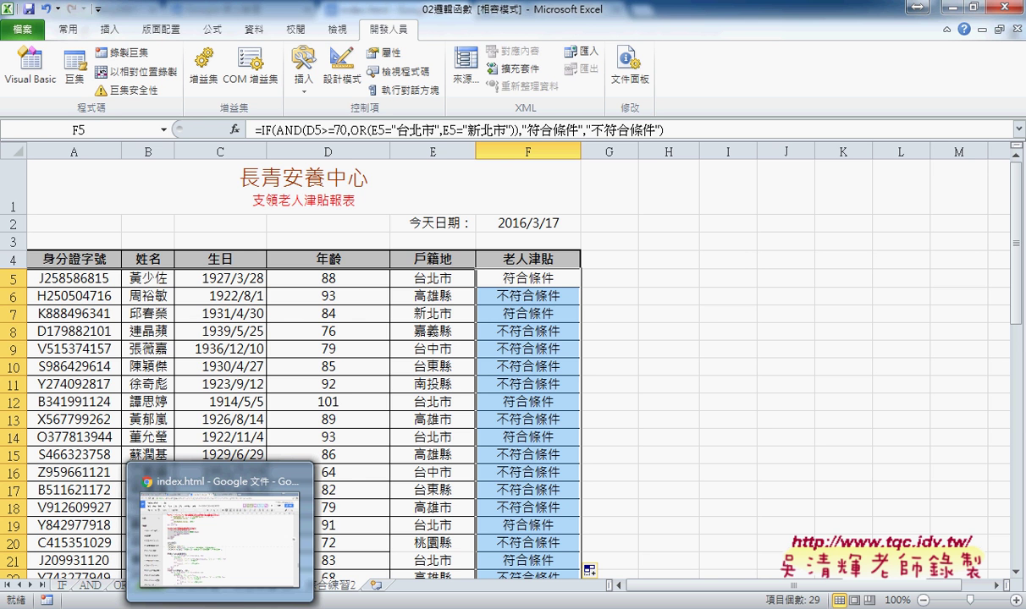
In the Google Docs notes, set the 綜合練習2 formulas from =TODAY() through the IF/AND/OR formula to size 12
click(240, 600)
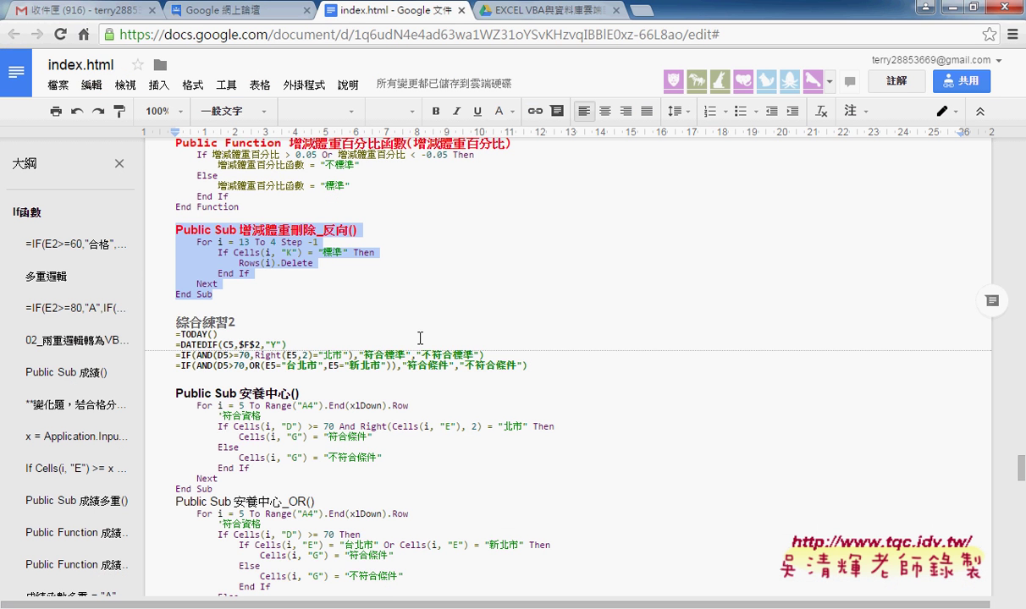
scroll(316, 298, down, 2)
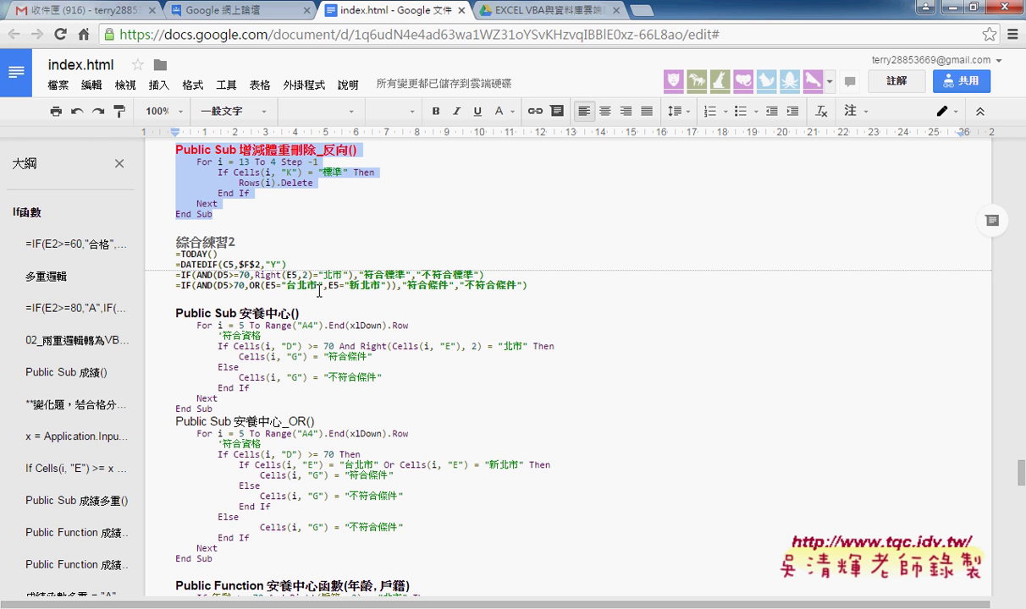
click(252, 278)
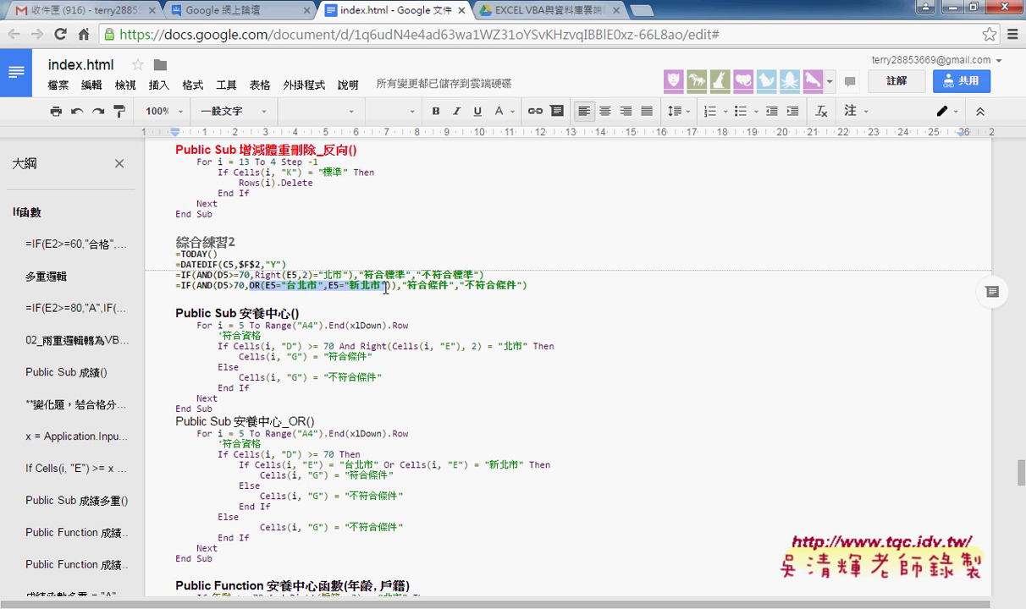
drag(254, 275, 349, 276)
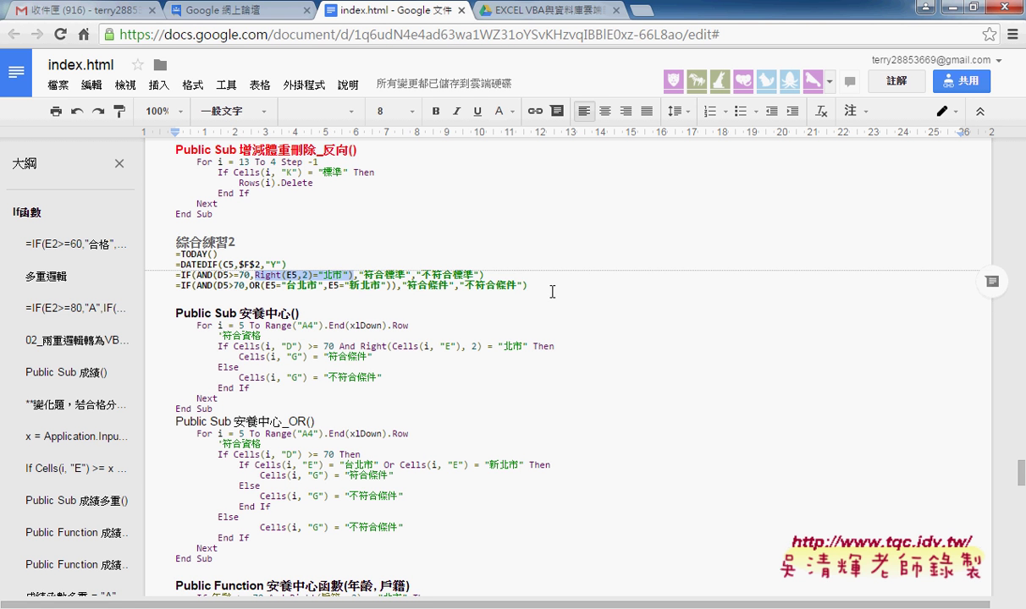
mouse_move(528, 286)
mouse_down()
mouse_move(157, 265)
mouse_move(158, 254)
mouse_up()
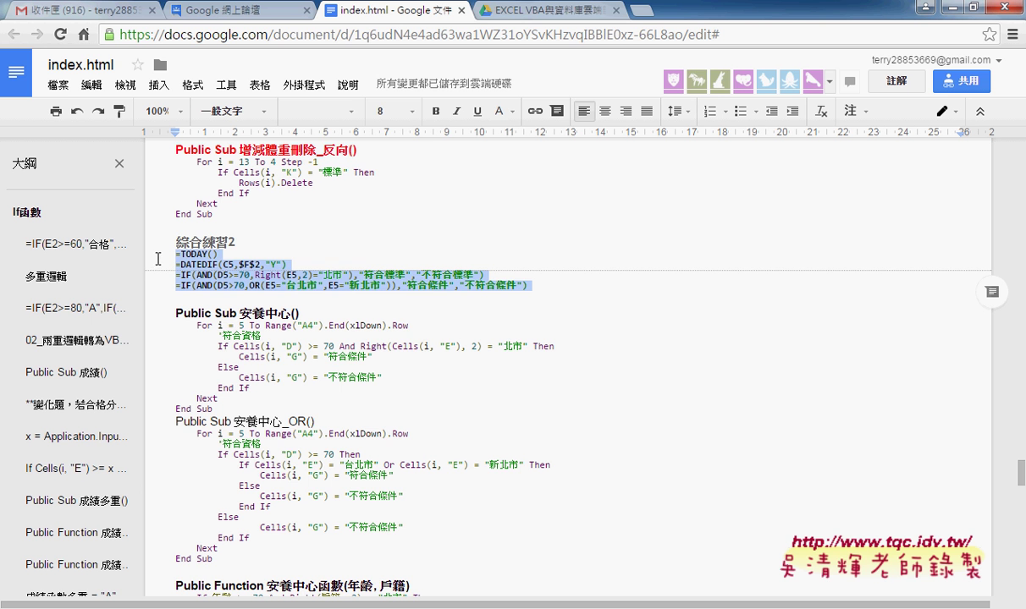
click(413, 114)
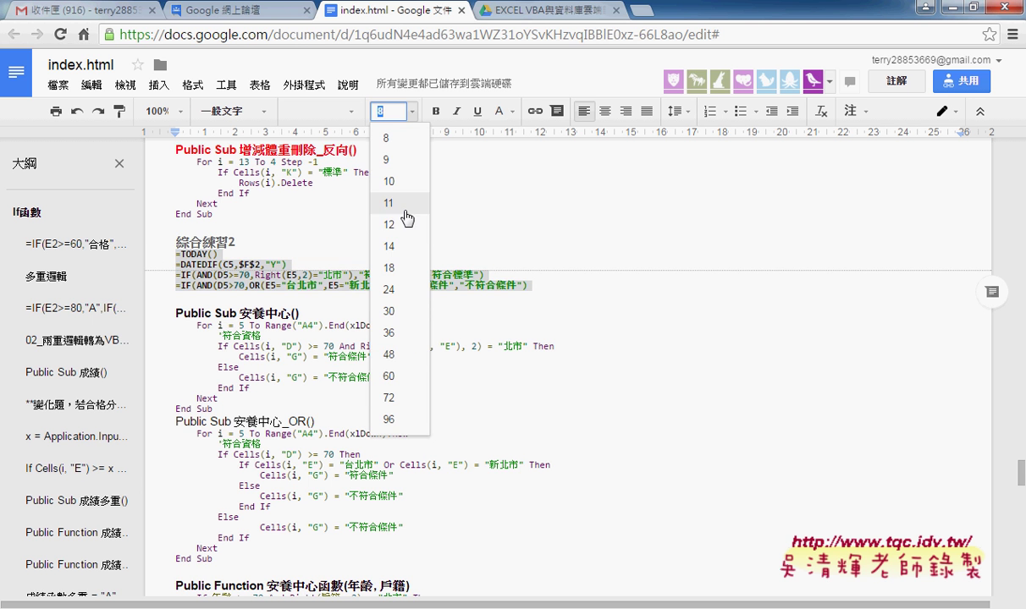
click(406, 225)
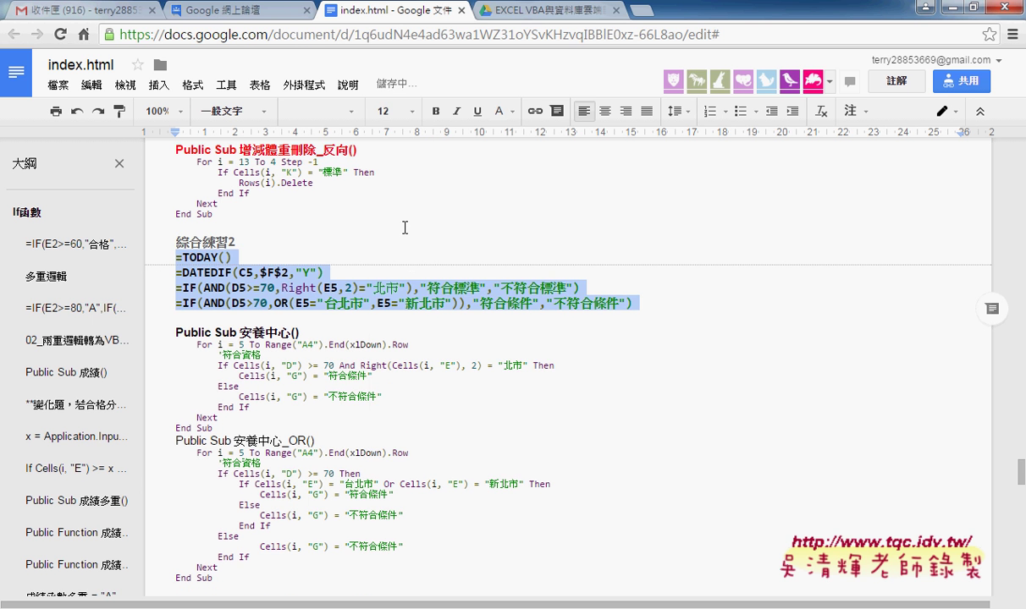
click(437, 266)
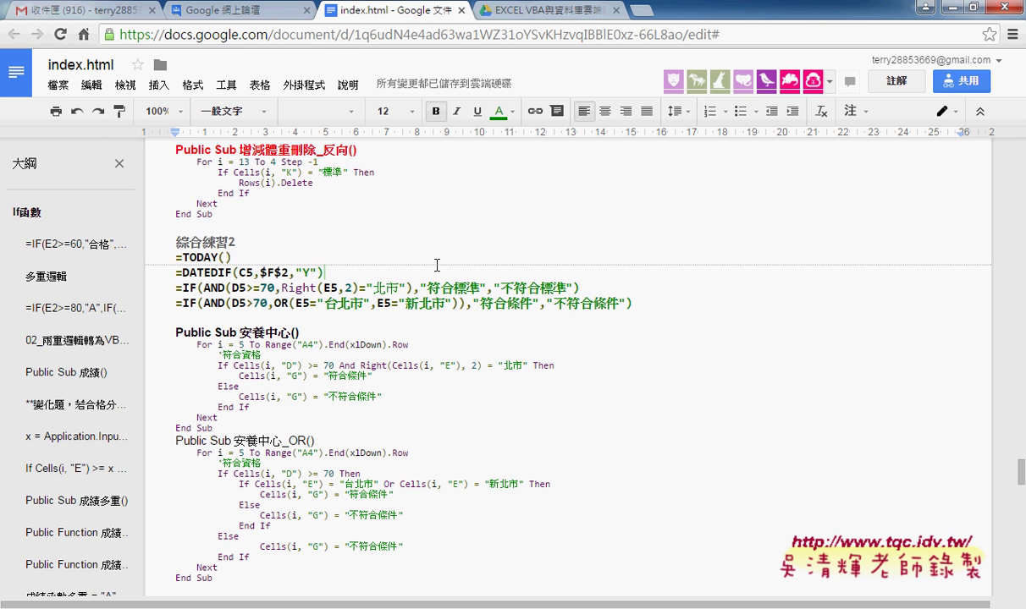
scroll(437, 266, down, 1)
scroll(437, 265, down, 1)
scroll(437, 265, down, 1)
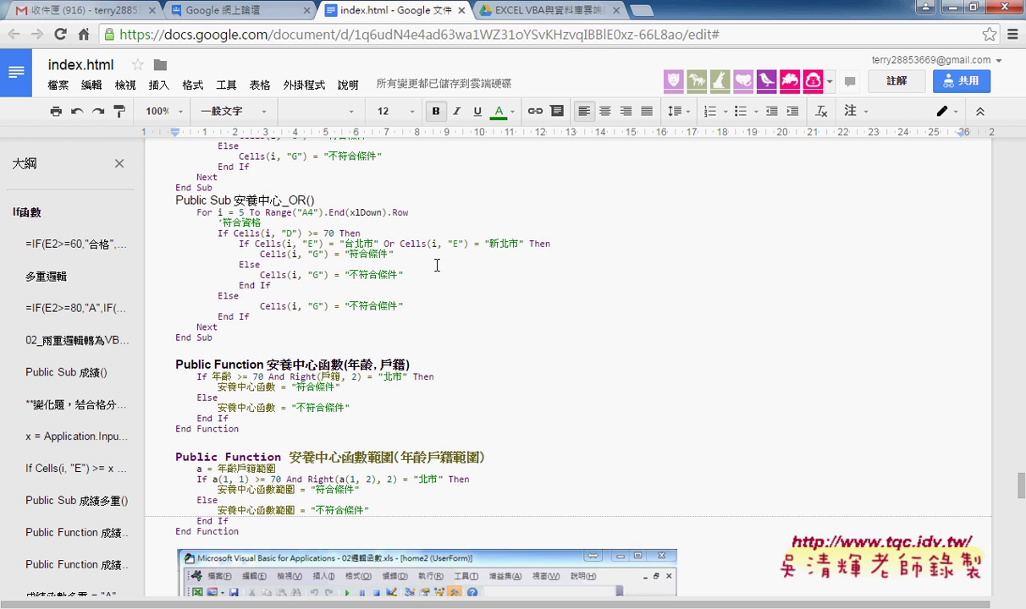